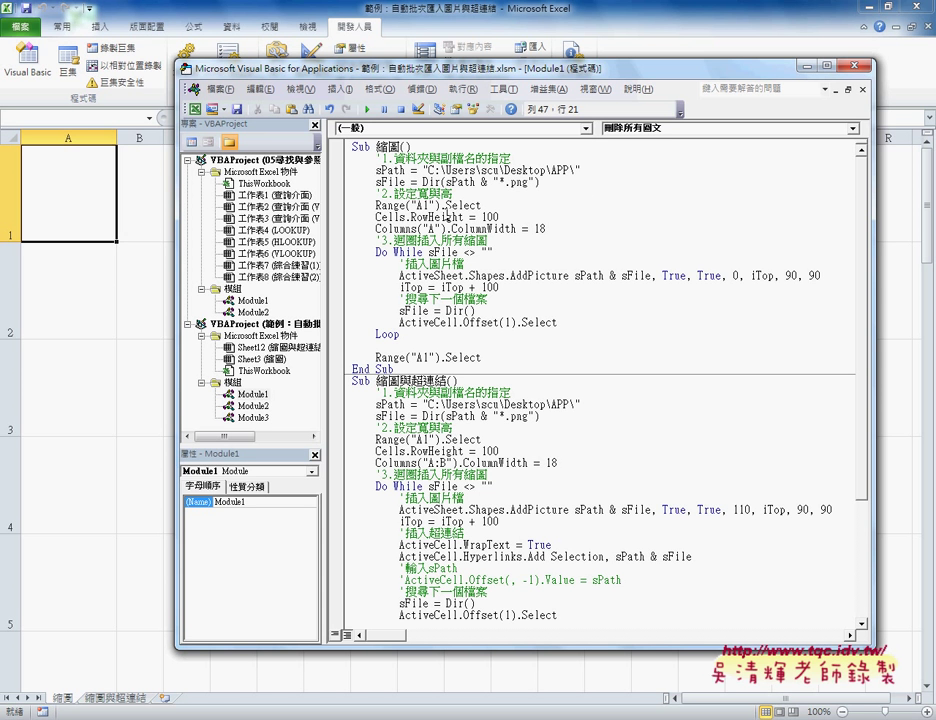
Highlight the code lines for row height 100, column A width, and the sPath folder path
drag(375, 217, 498, 217)
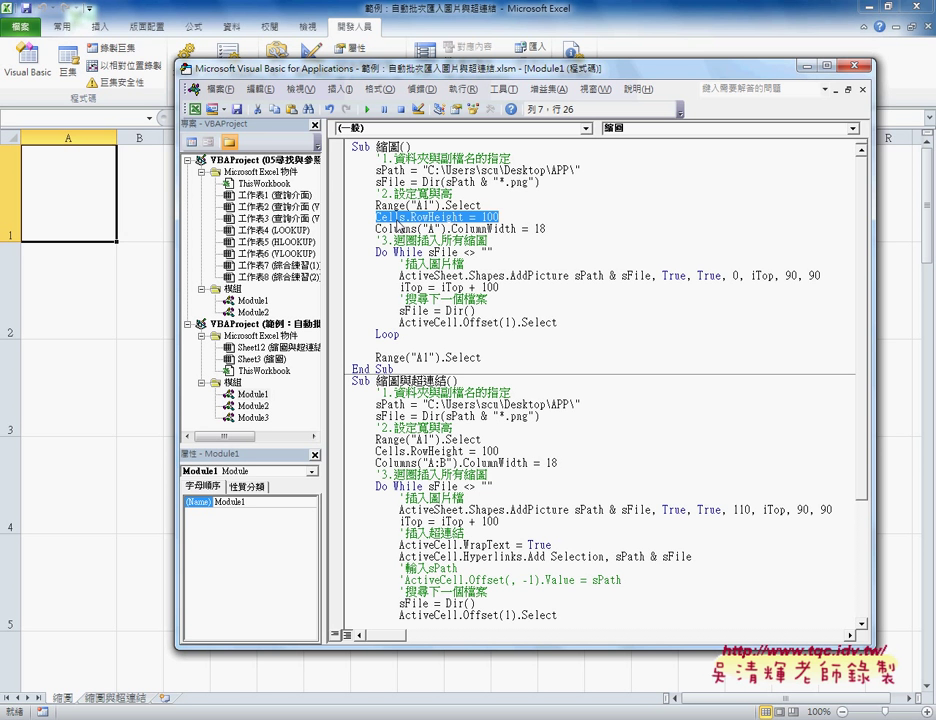
double_click(386, 217)
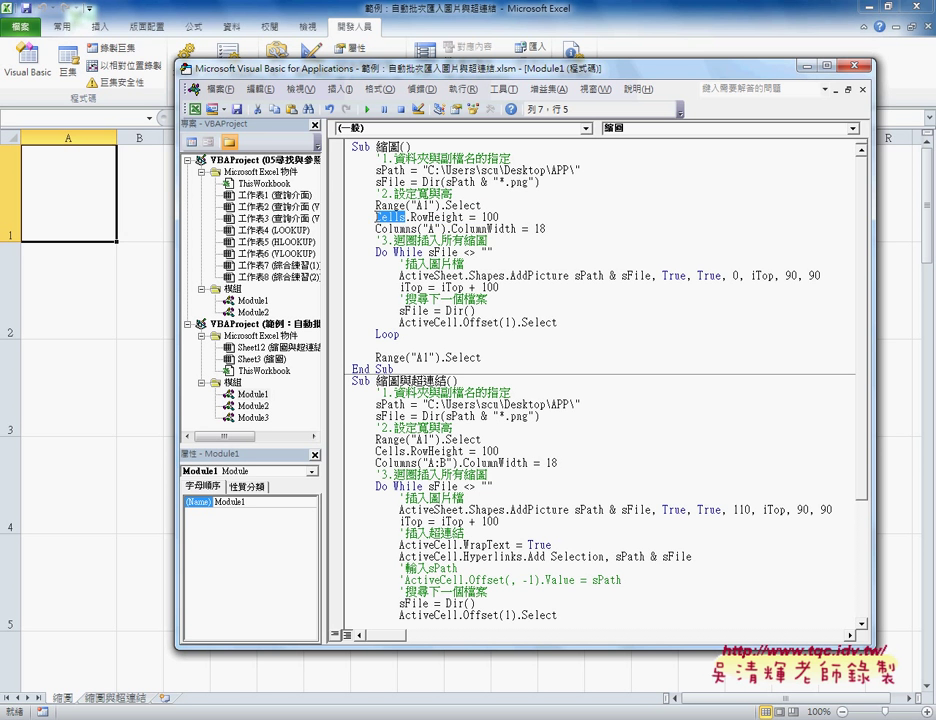
click(408, 217)
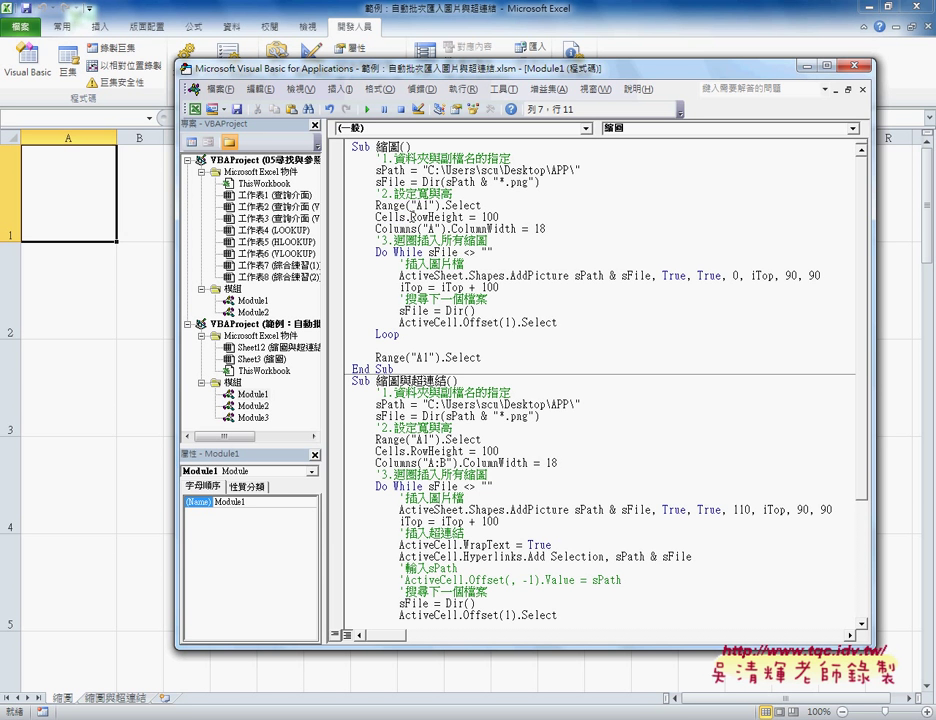
double_click(413, 217)
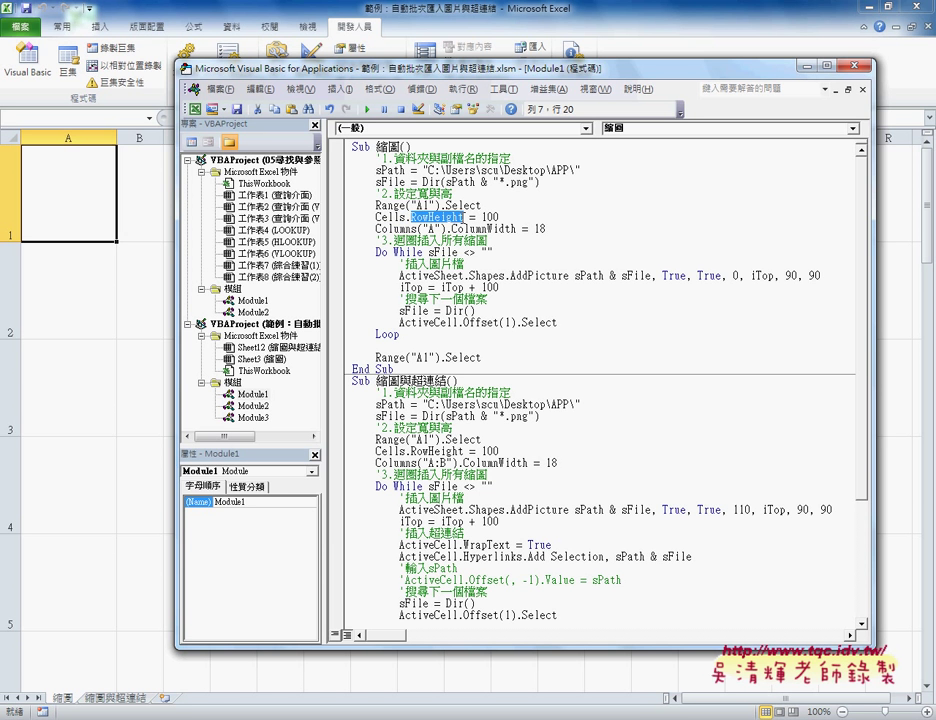
drag(447, 229, 366, 229)
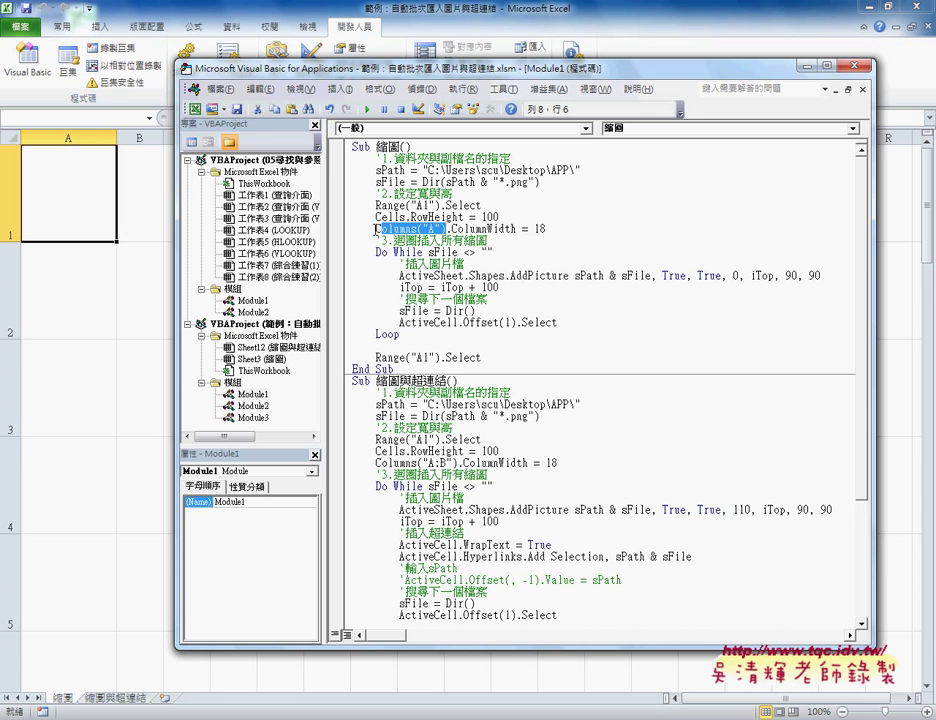
drag(545, 229, 343, 217)
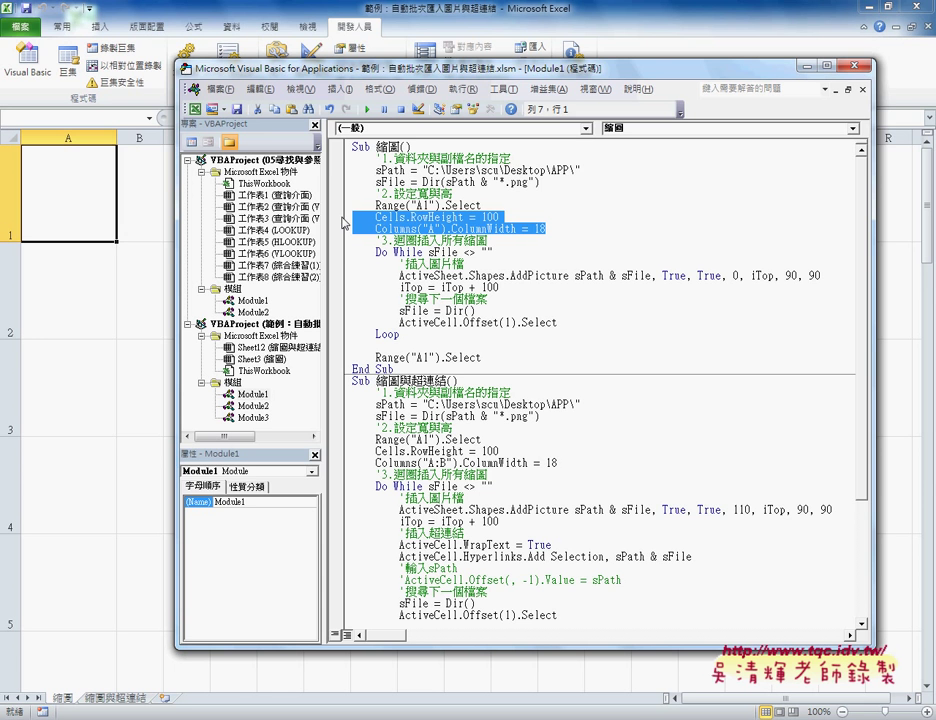
drag(401, 170, 577, 171)
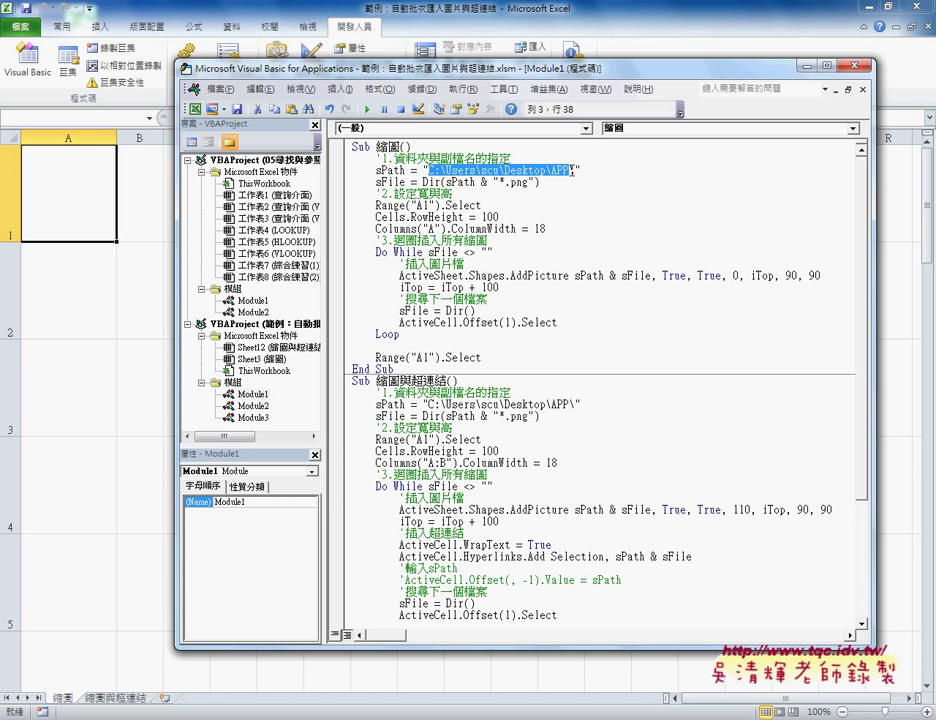
Look over the desktop APP folder's PNG images, then return to the workbook's empty 縮圖 sheet
click(868, 8)
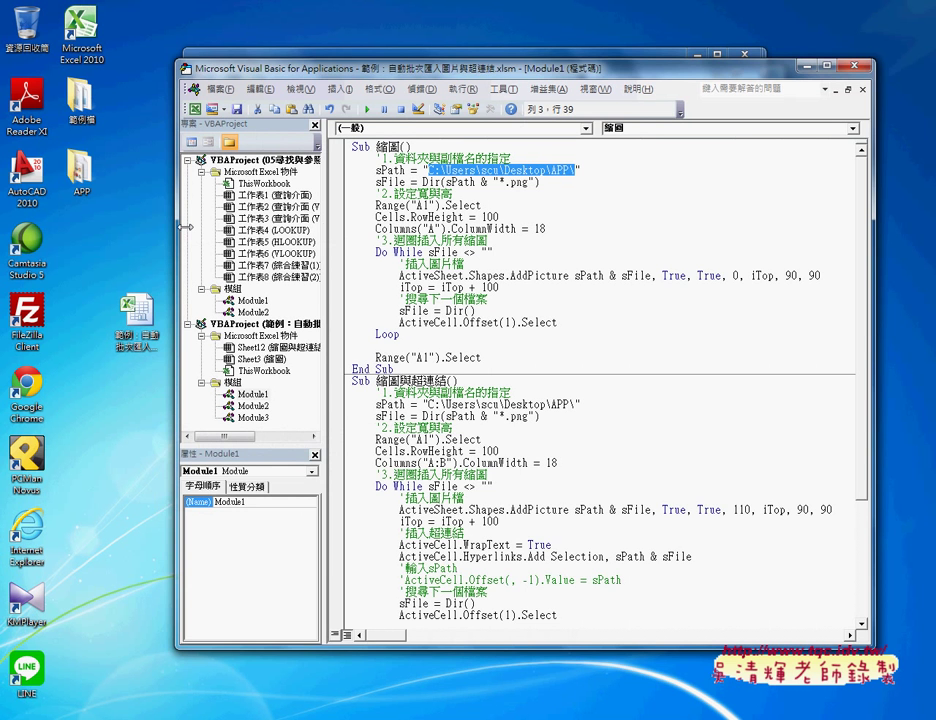
double_click(82, 175)
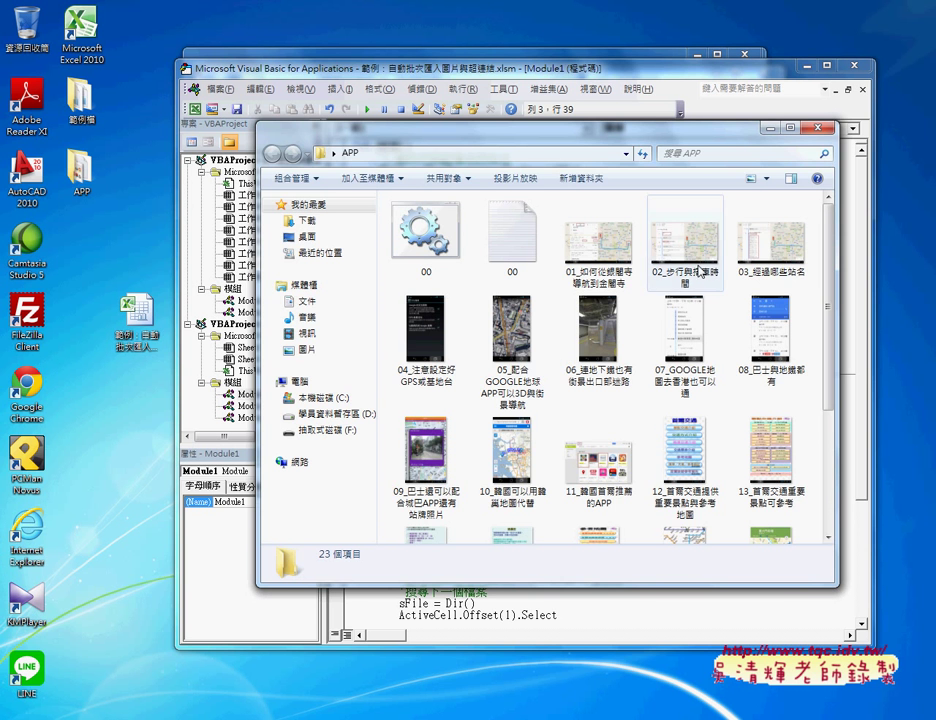
click(763, 130)
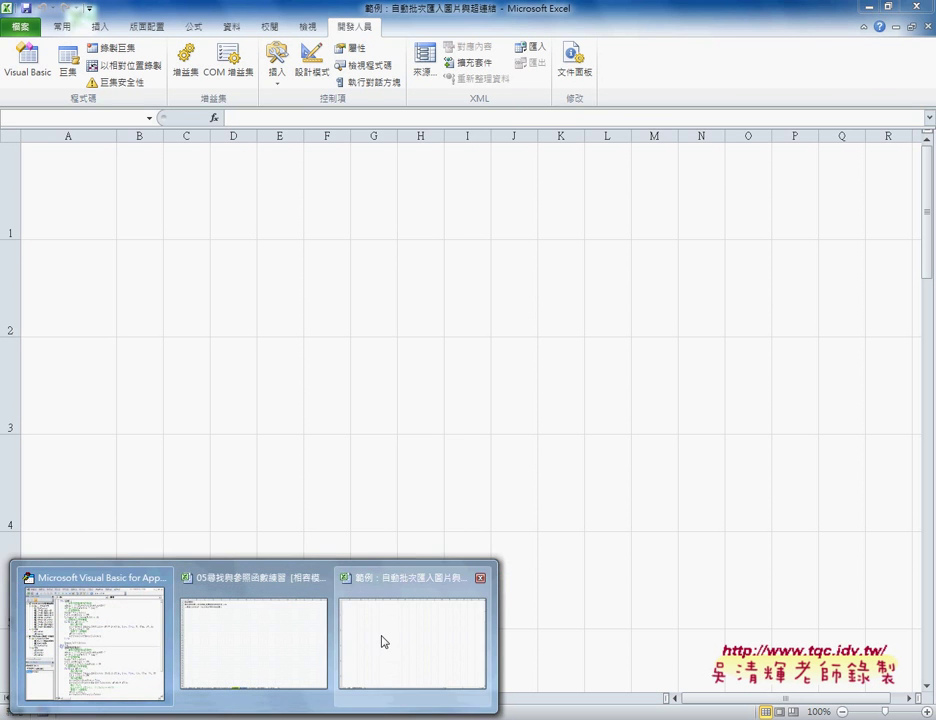
click(382, 636)
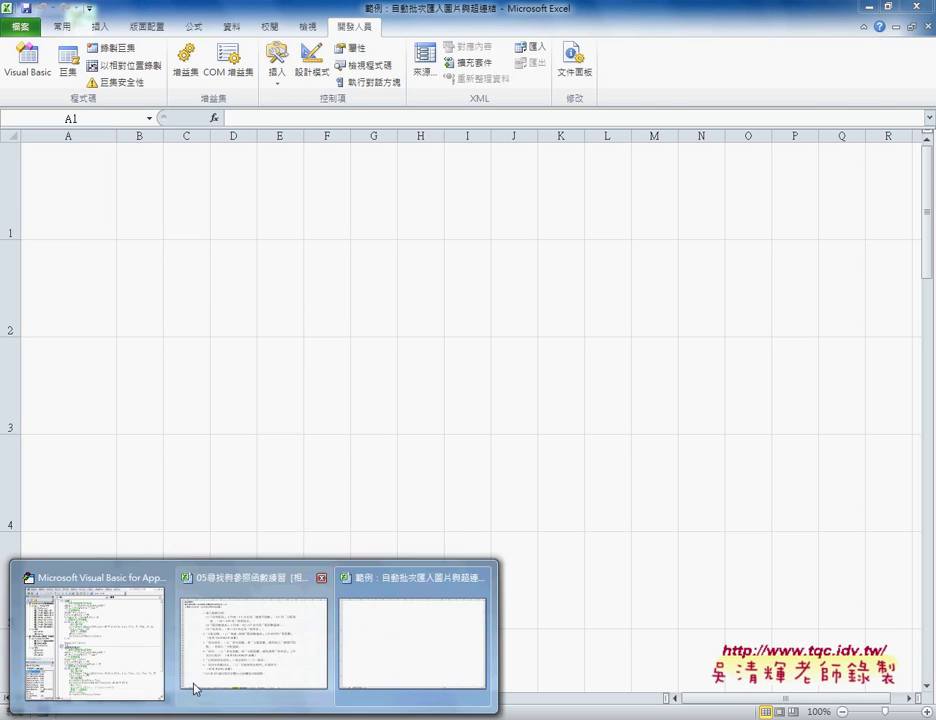
Run Sub 縮圖 from the VBA editor and view the PNG thumbnails in column A
click(130, 654)
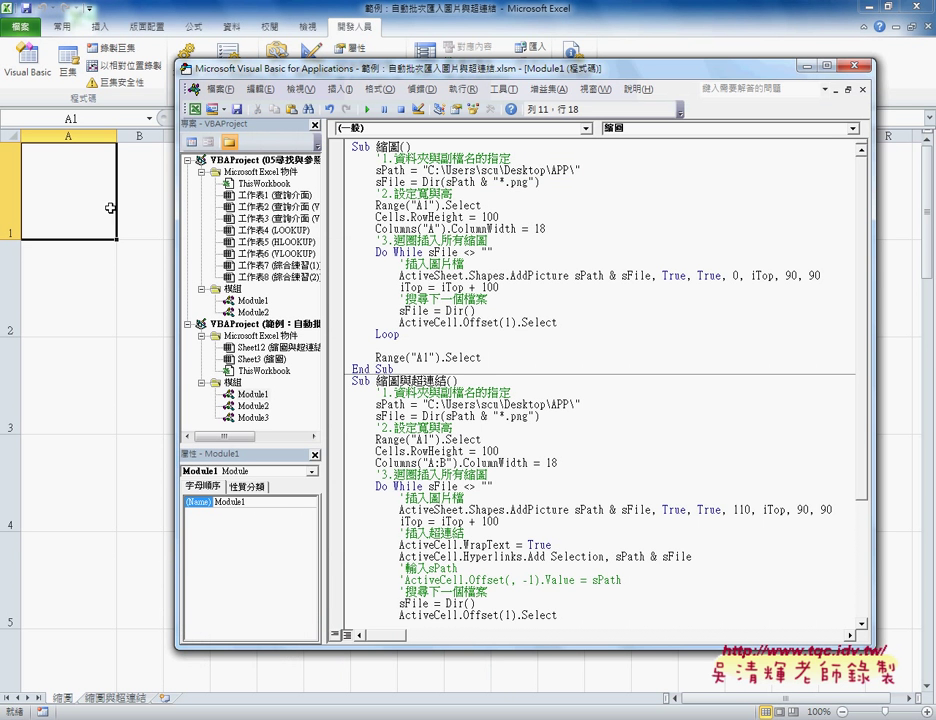
drag(250, 66, 418, 74)
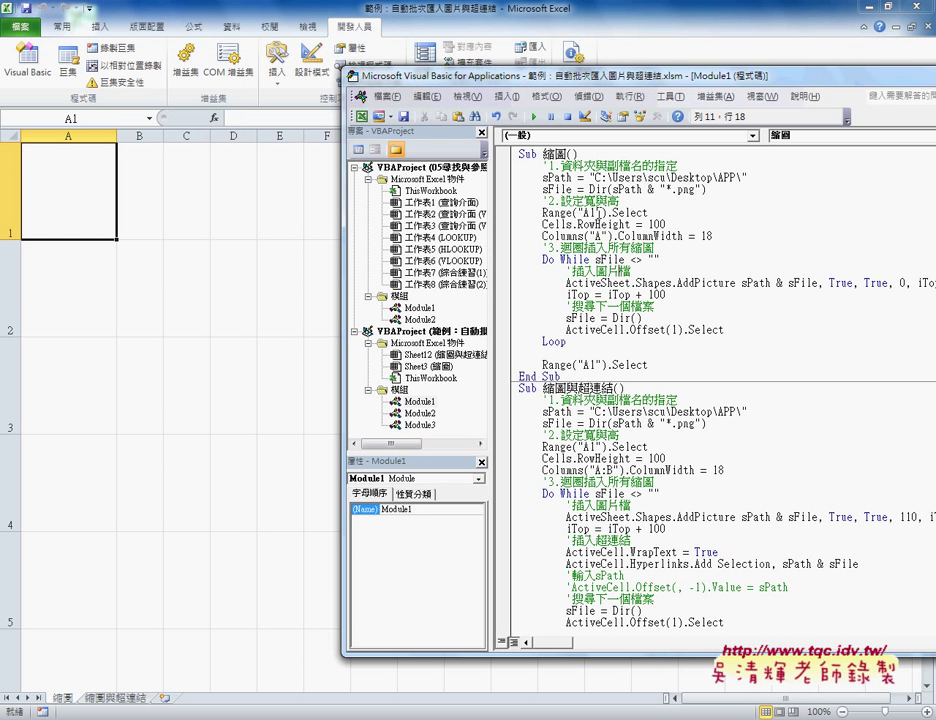
click(533, 116)
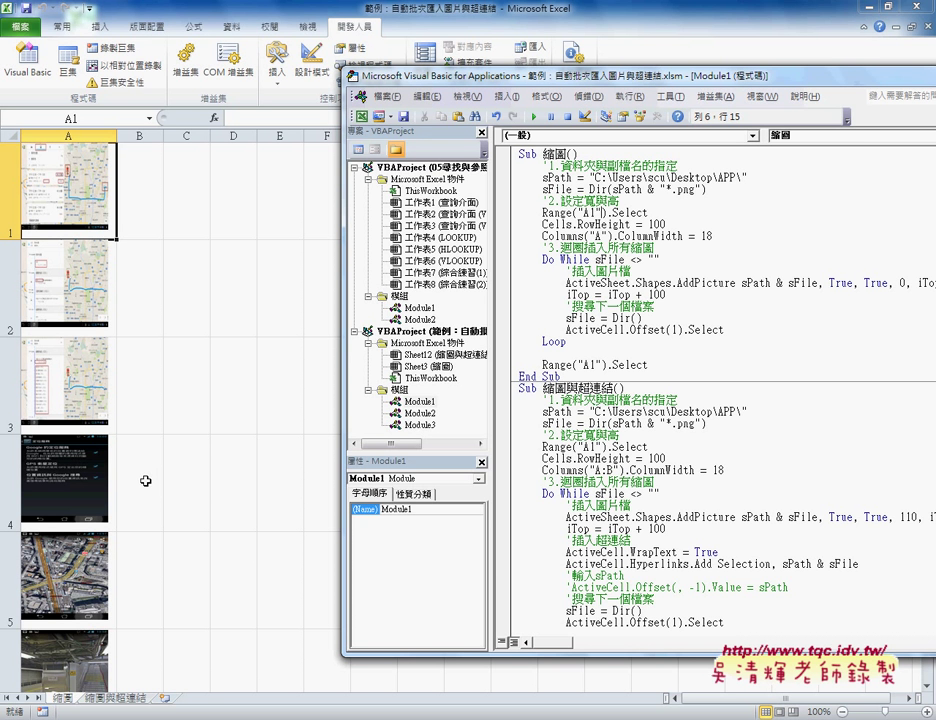
click(82, 209)
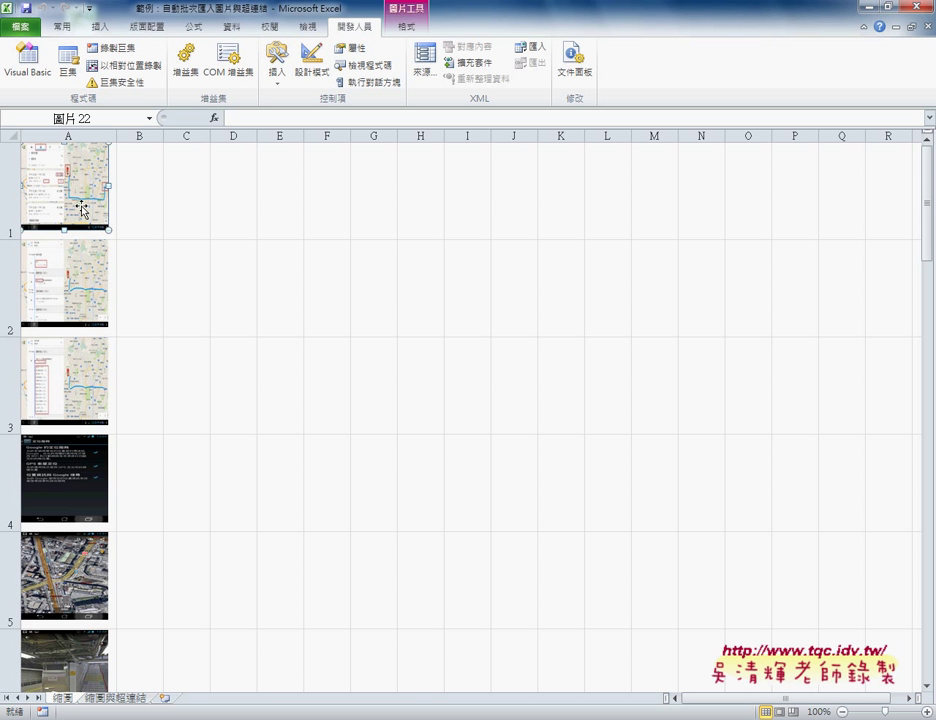
On the 縮圖與超連結 sheet, run the 刪除所有圖文 macro with F5
click(130, 699)
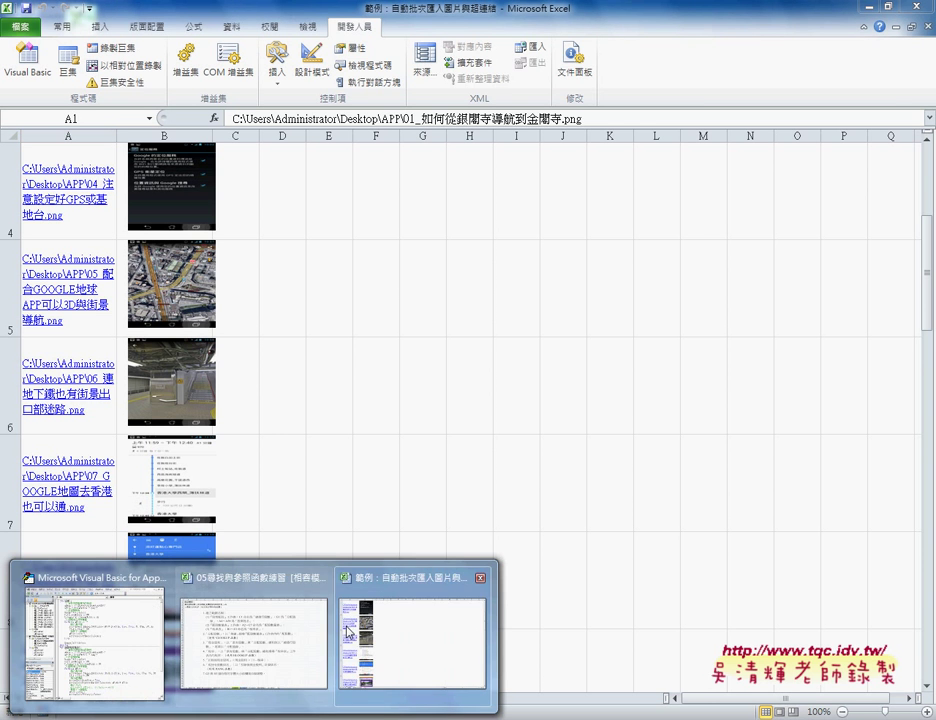
click(143, 657)
scroll(643, 553, down, 5)
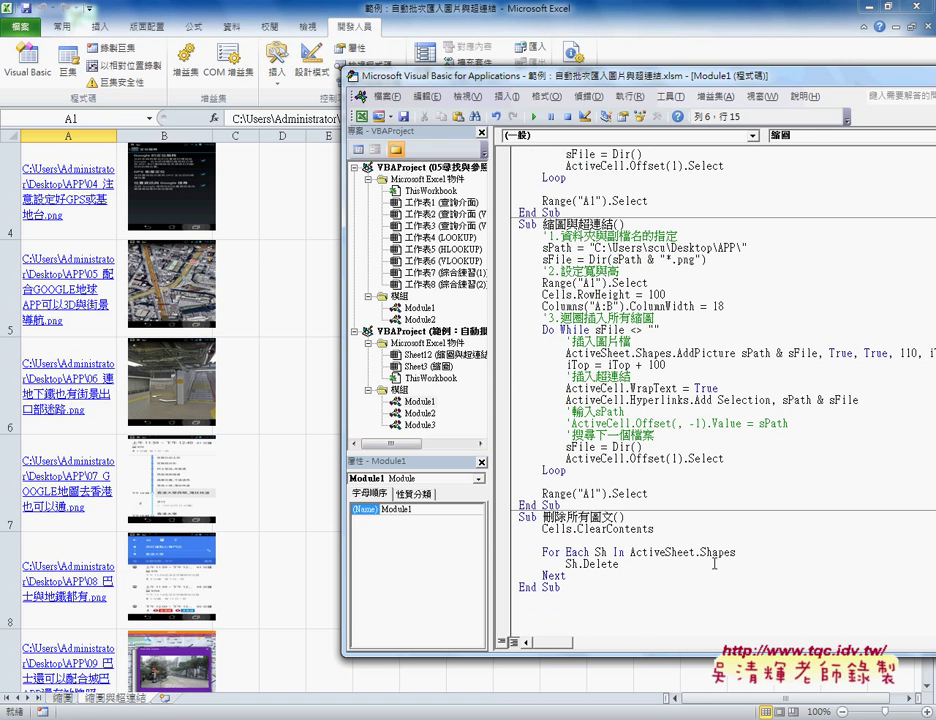
click(643, 553)
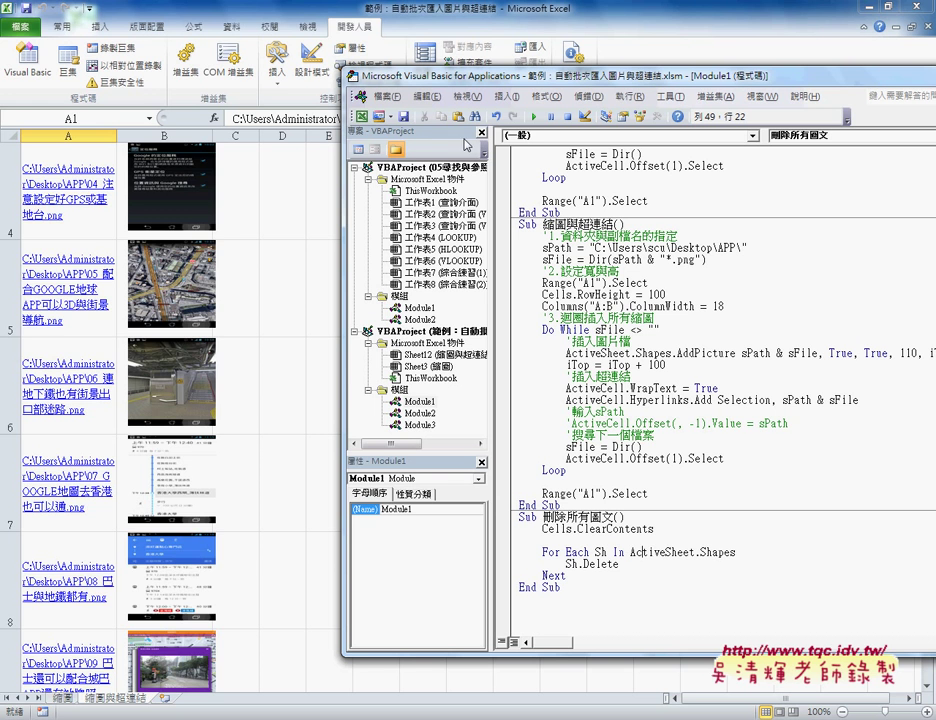
key(F5)
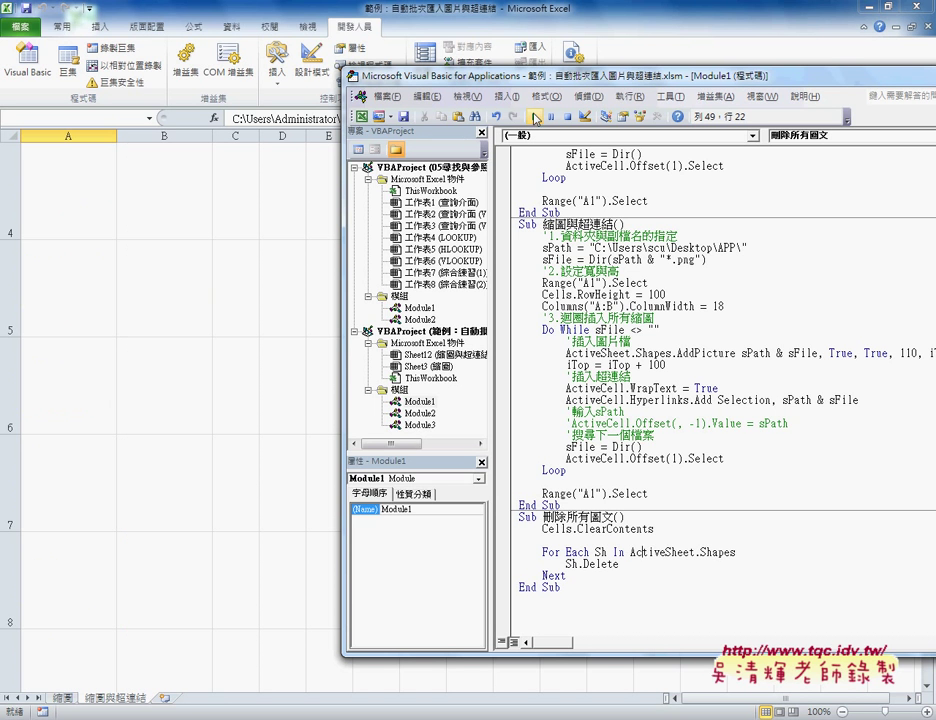
Review the 刪除所有圖文 code, highlighting its shape-deleting loop and Cells.ClearContents statement
drag(574, 571, 519, 528)
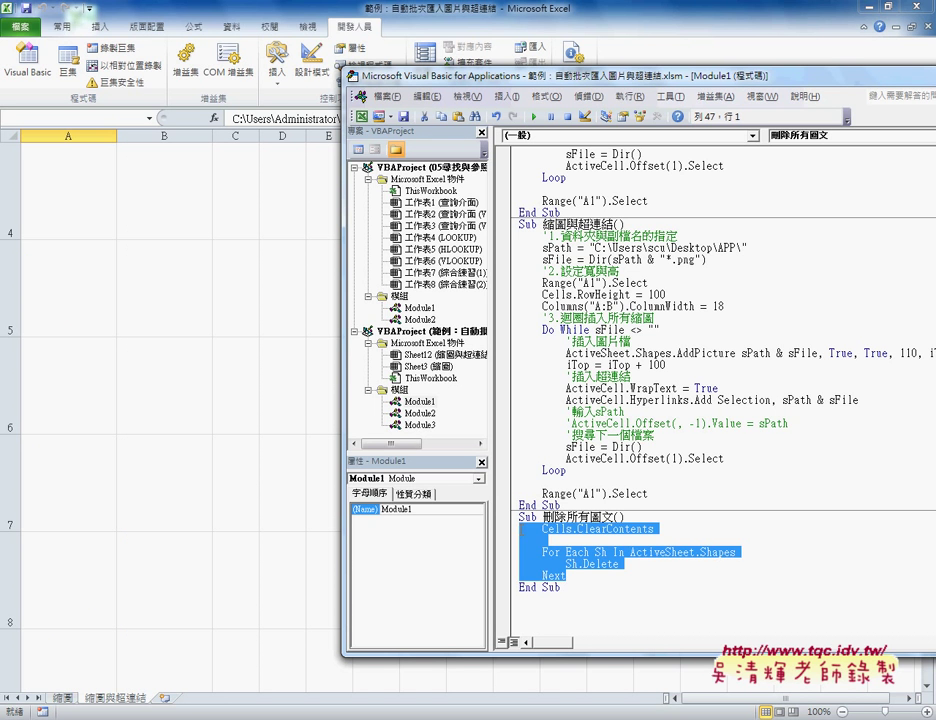
mouse_move(655, 528)
mouse_down()
mouse_move(543, 528)
mouse_move(618, 564)
mouse_up()
click(579, 363)
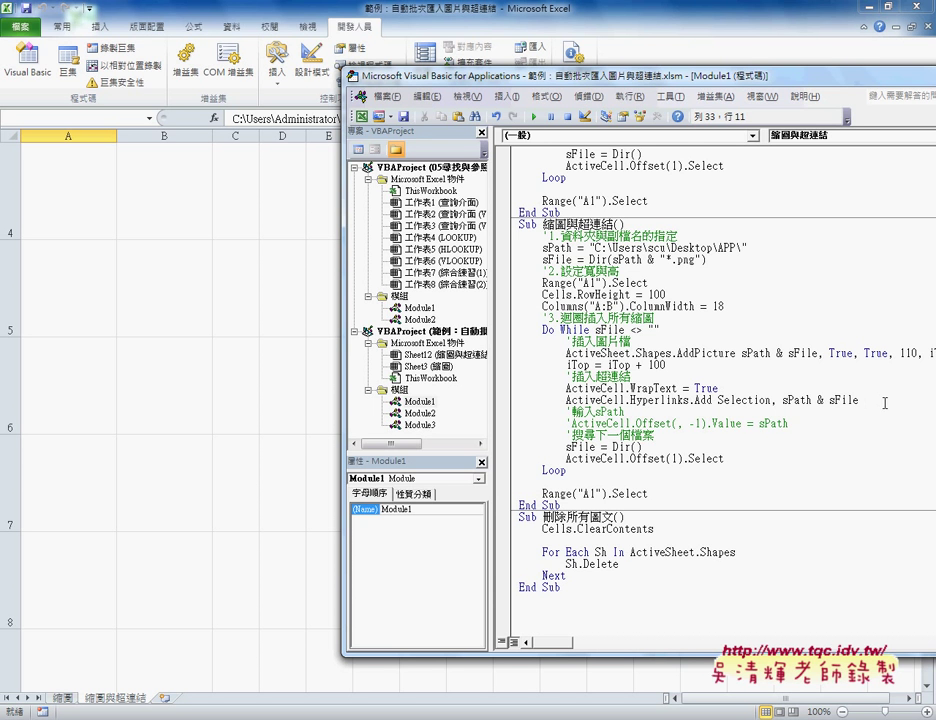
Run Sub 縮圖與超連結 to fill column A with path hyperlinks and column B with thumbnails
drag(859, 400, 518, 376)
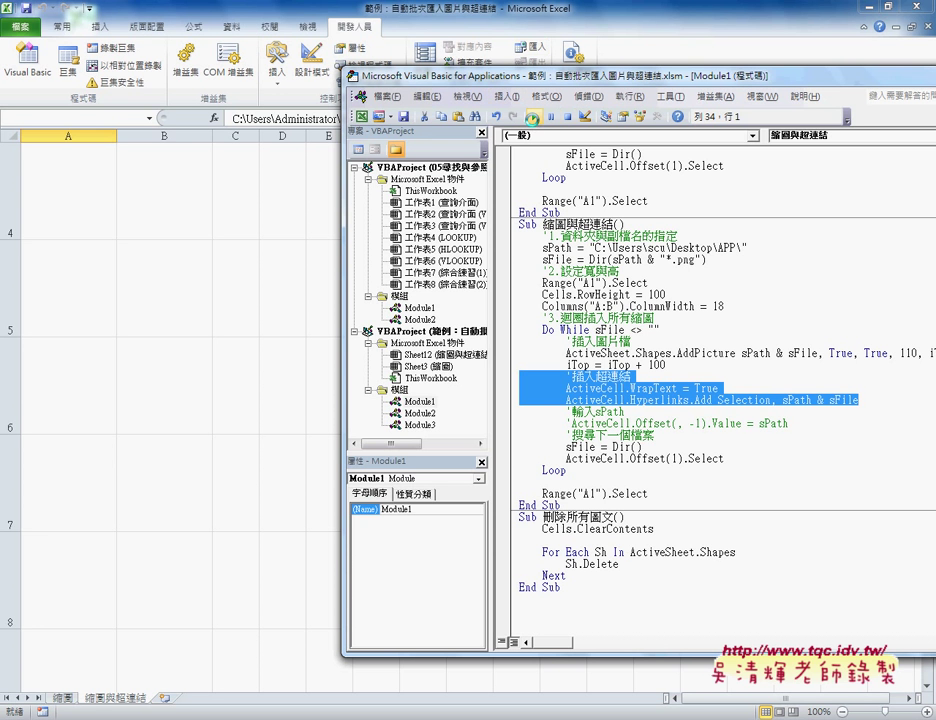
key(F5)
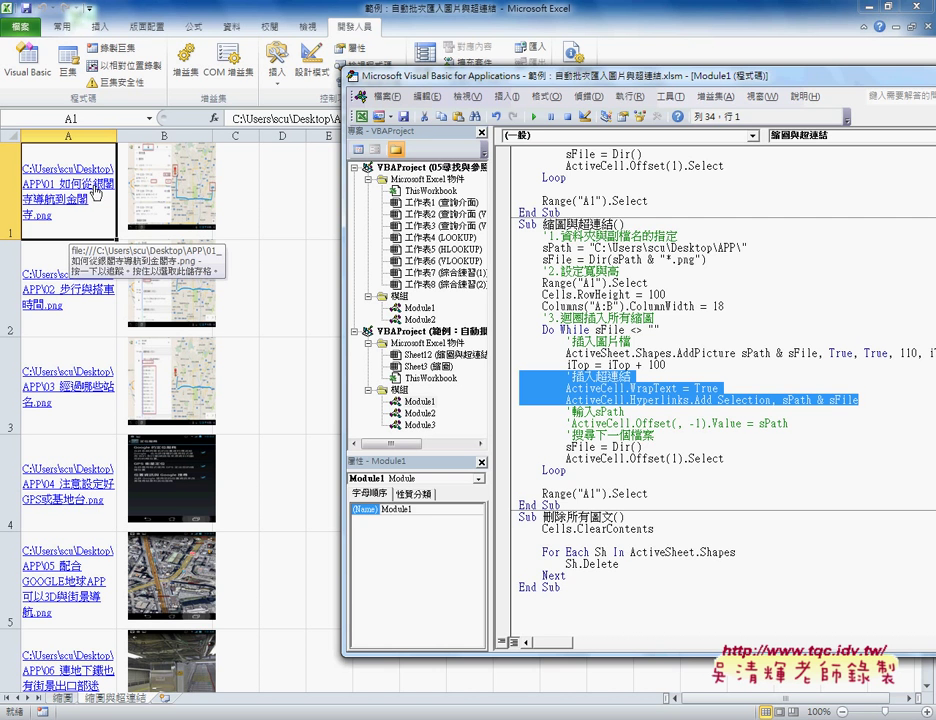
Open the A1 and A2 image hyperlinks, including 02_步行與搭車時間.png, in Photo Viewer and close them
click(100, 188)
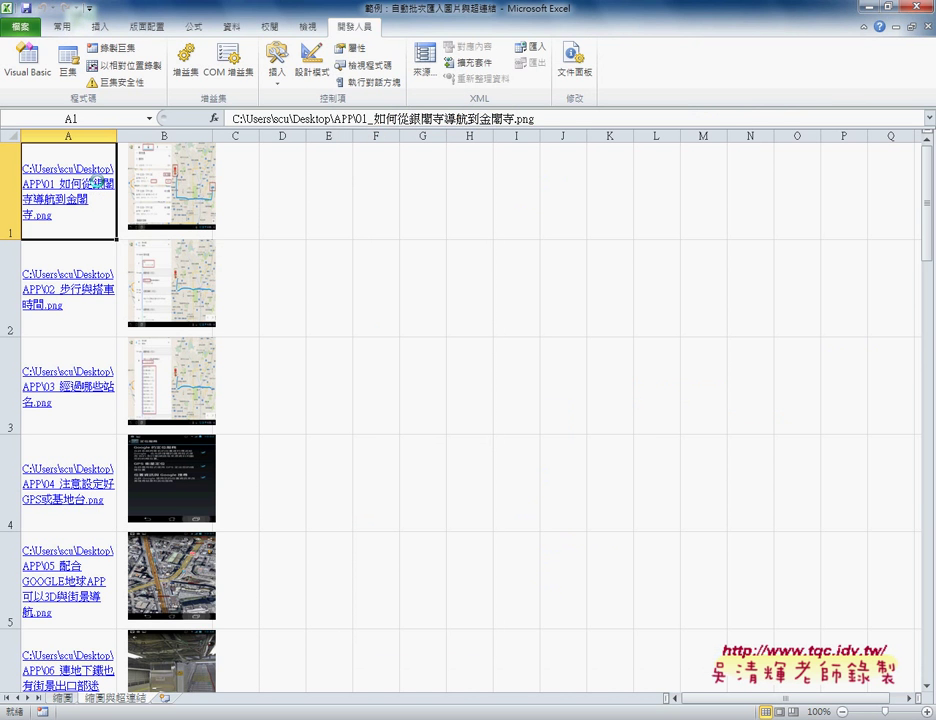
click(102, 184)
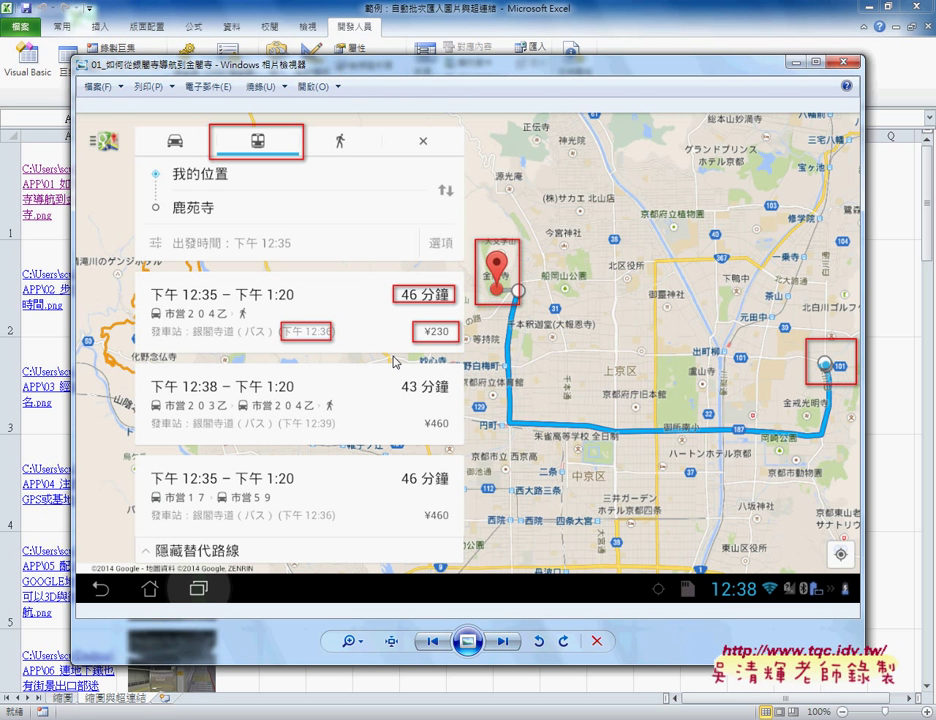
key(alt+F4)
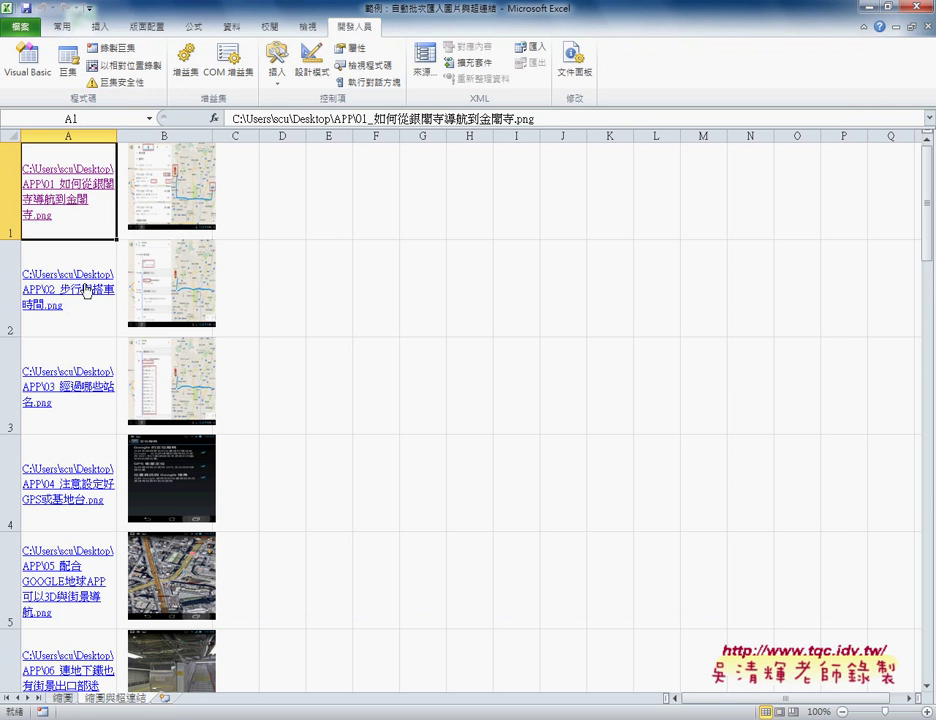
click(87, 291)
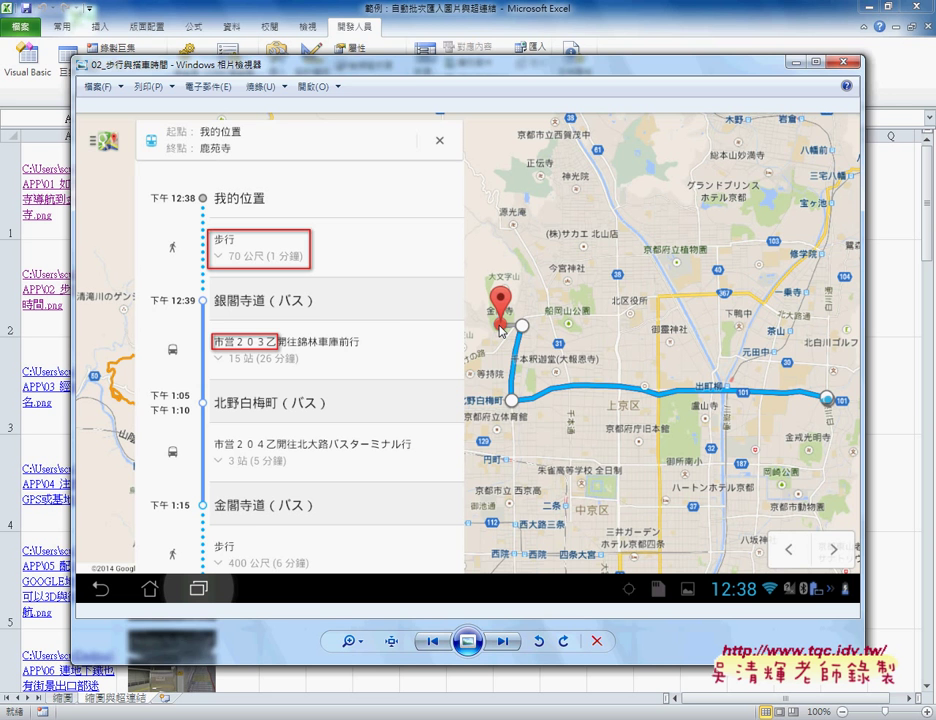
click(845, 66)
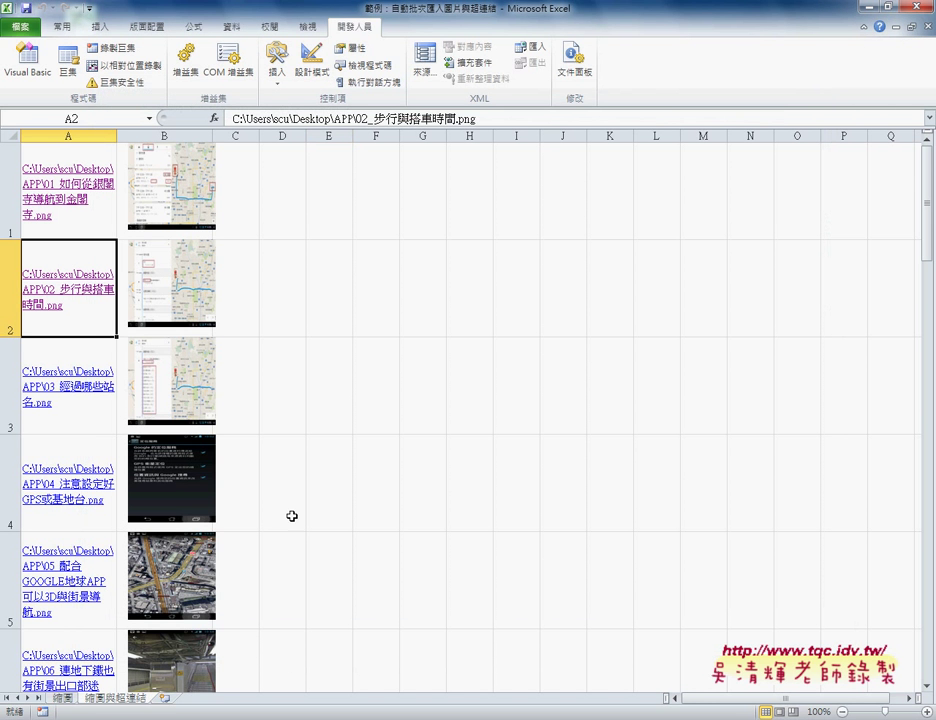
Back in the VBA editor, rerun 刪除所有圖文 to wipe the 縮圖與超連結 sheet's thumbnails and links
click(257, 709)
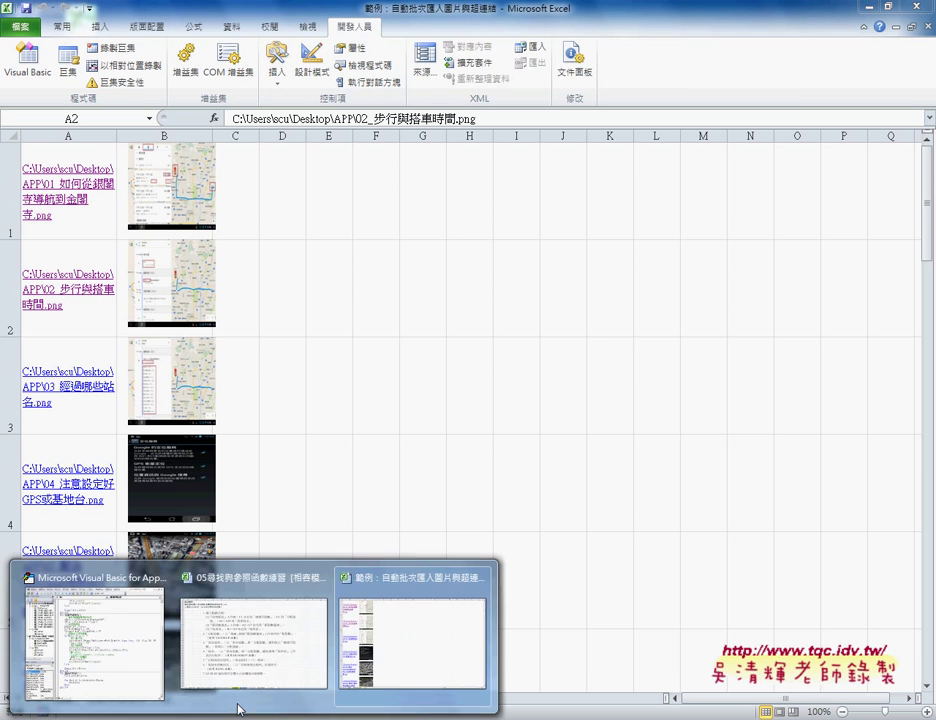
click(110, 642)
drag(620, 564, 540, 552)
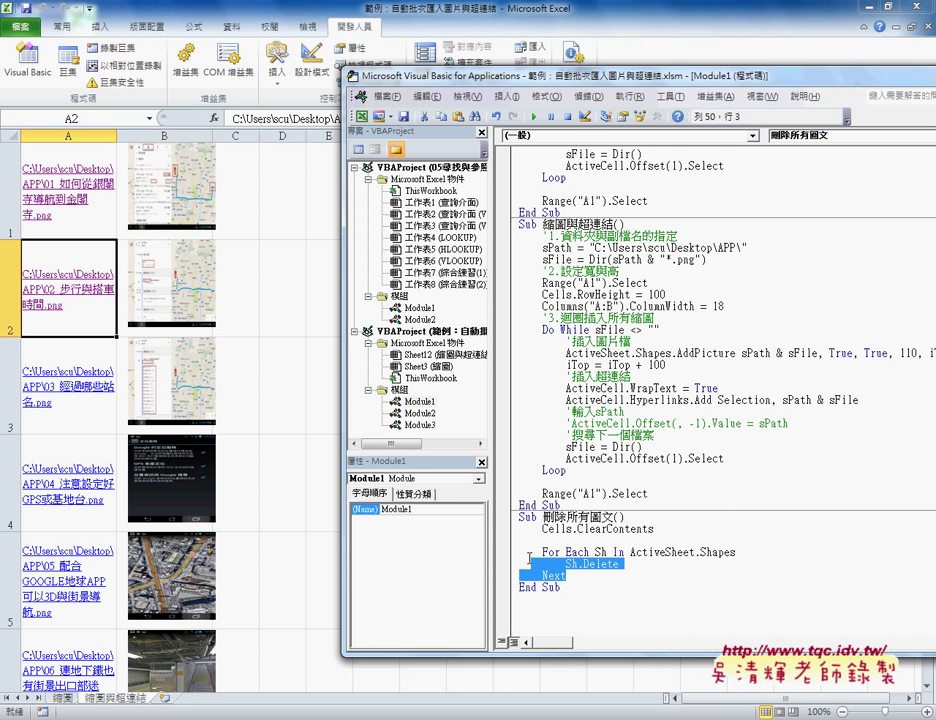
click(654, 530)
drag(654, 530, 542, 529)
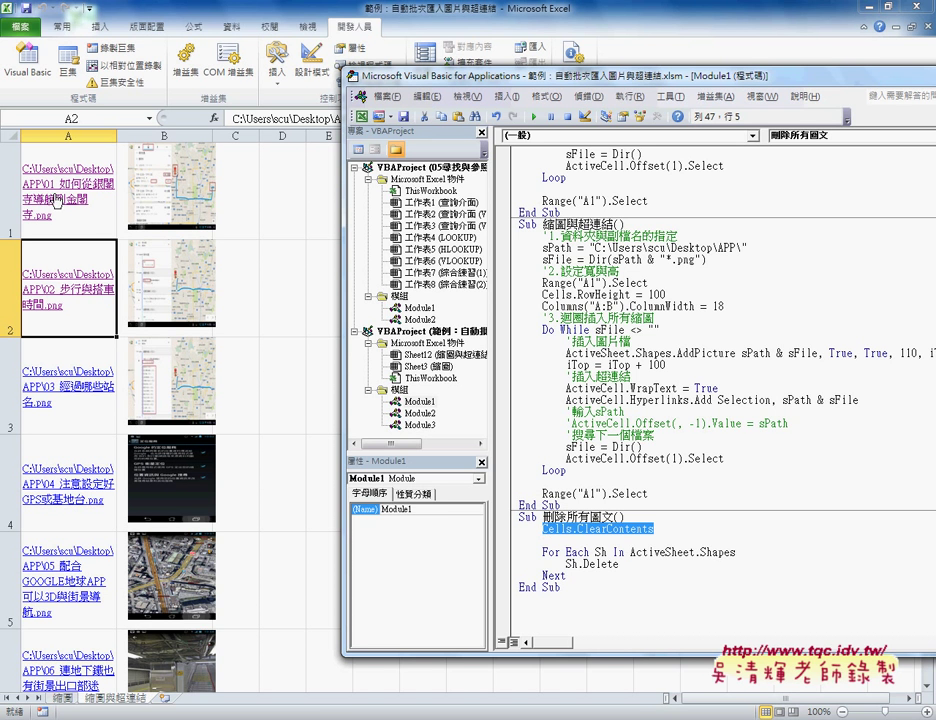
drag(566, 576, 519, 552)
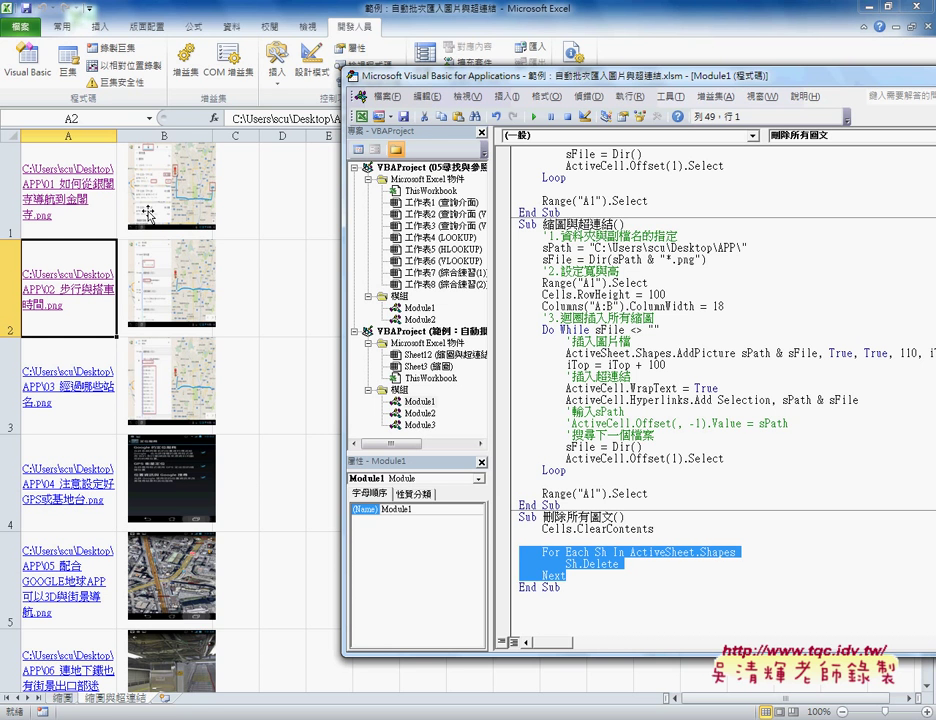
click(607, 564)
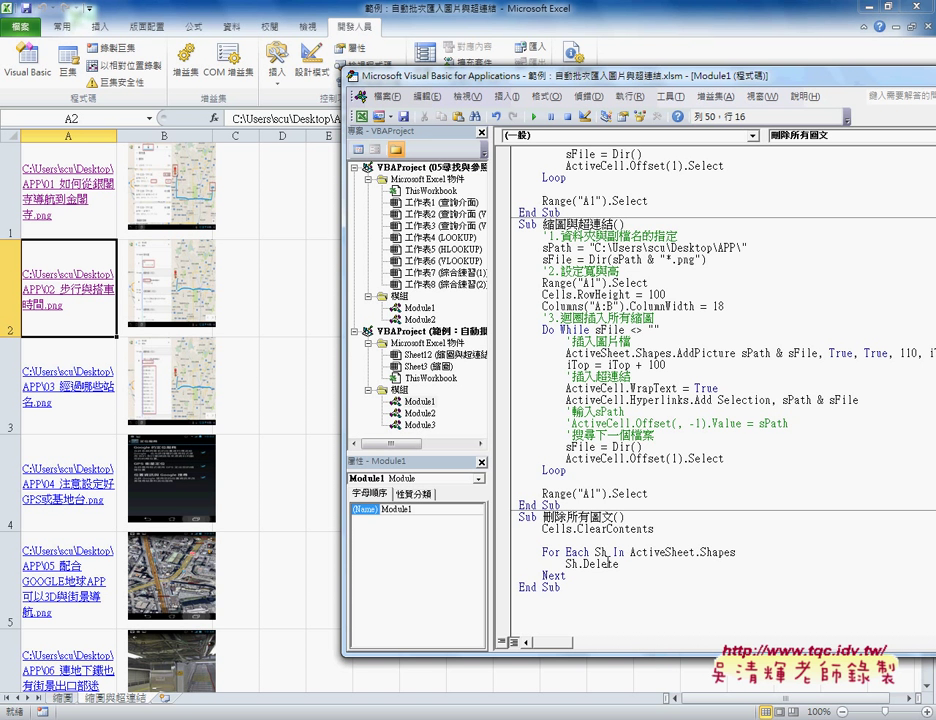
click(535, 117)
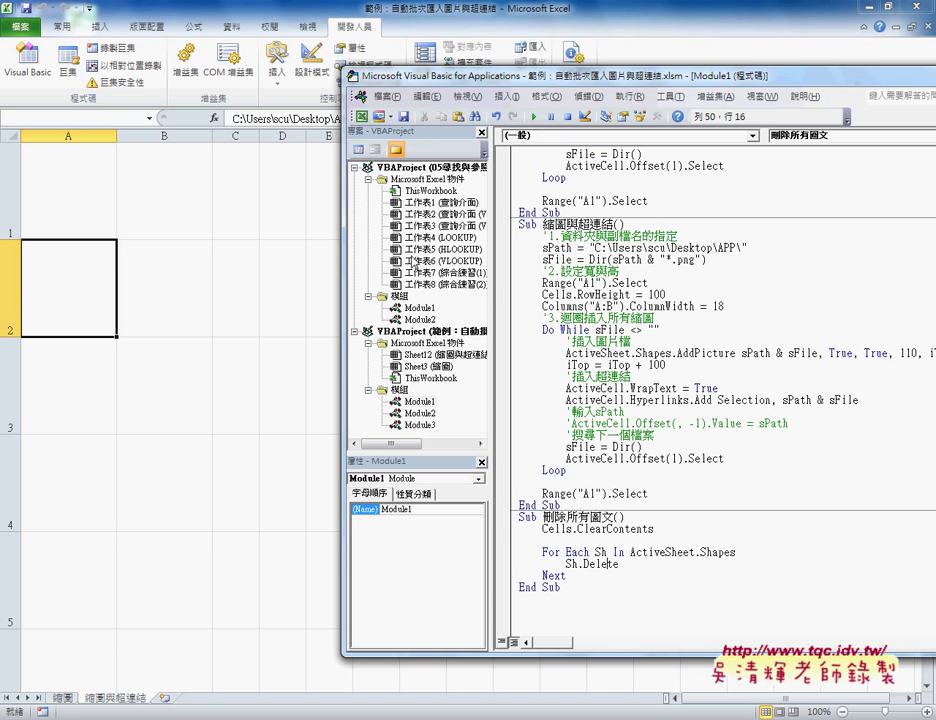
mouse_move(200, 710)
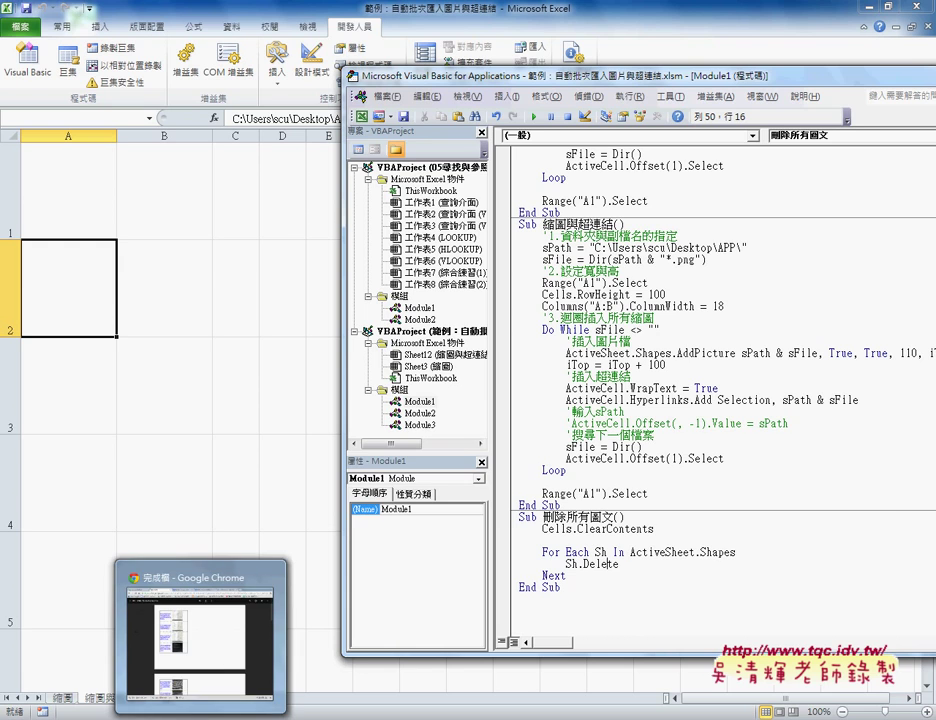
Show the Drive folder 範例：自動批次匯入圖片與超連結's four items in list view, then minimize Chrome
click(226, 648)
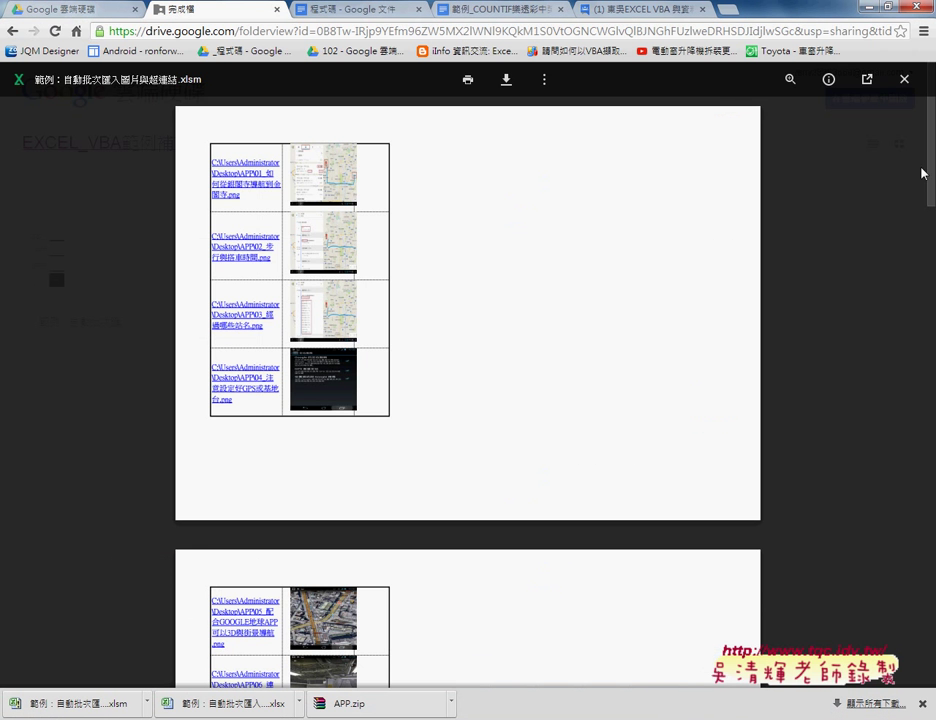
click(916, 88)
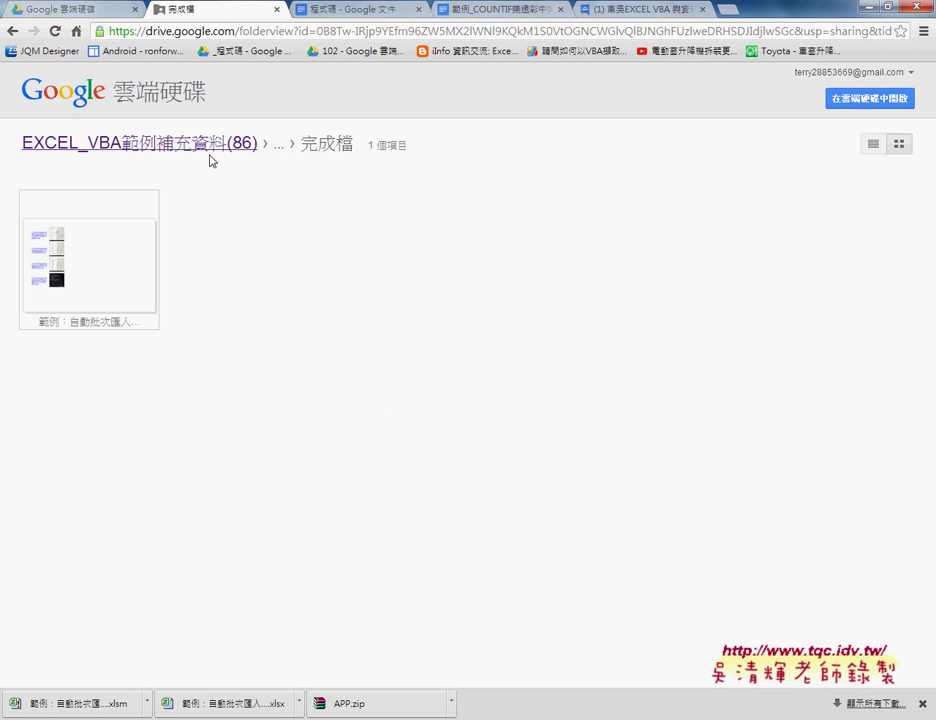
click(11, 30)
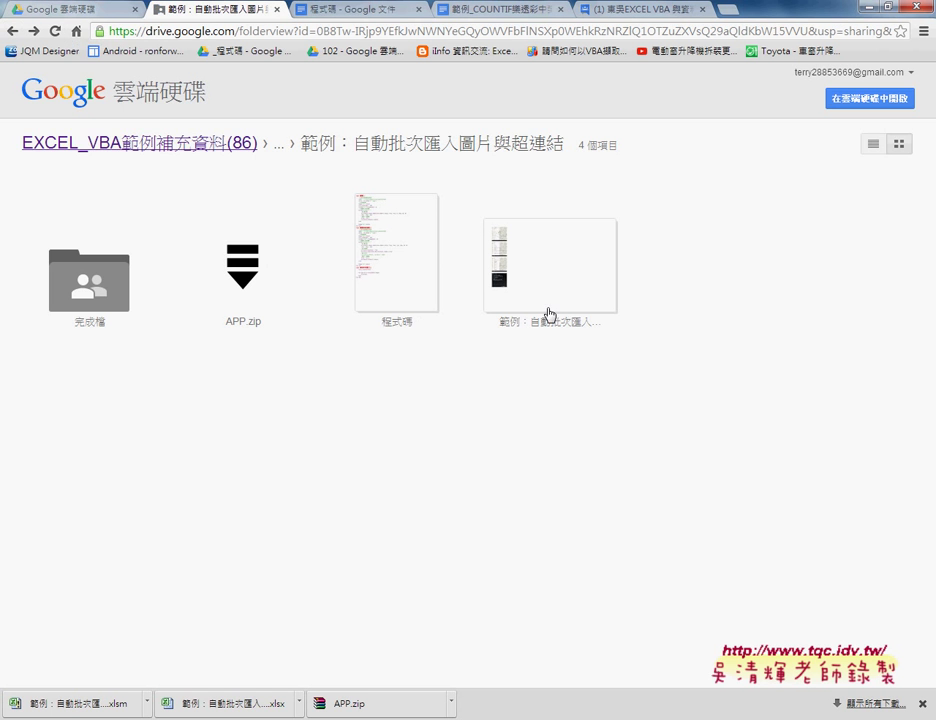
click(876, 146)
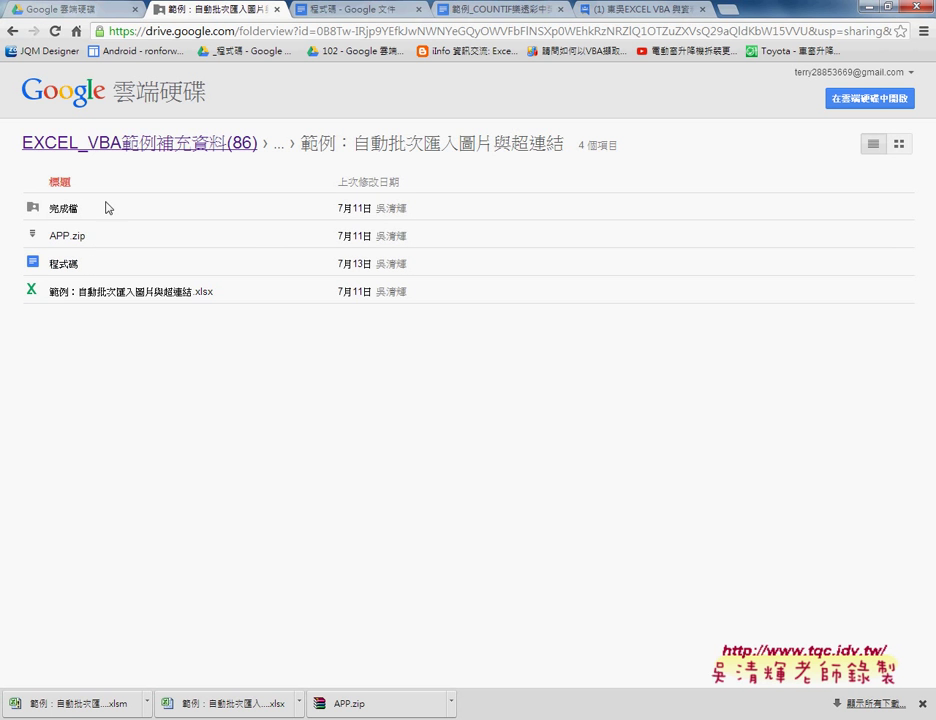
click(866, 7)
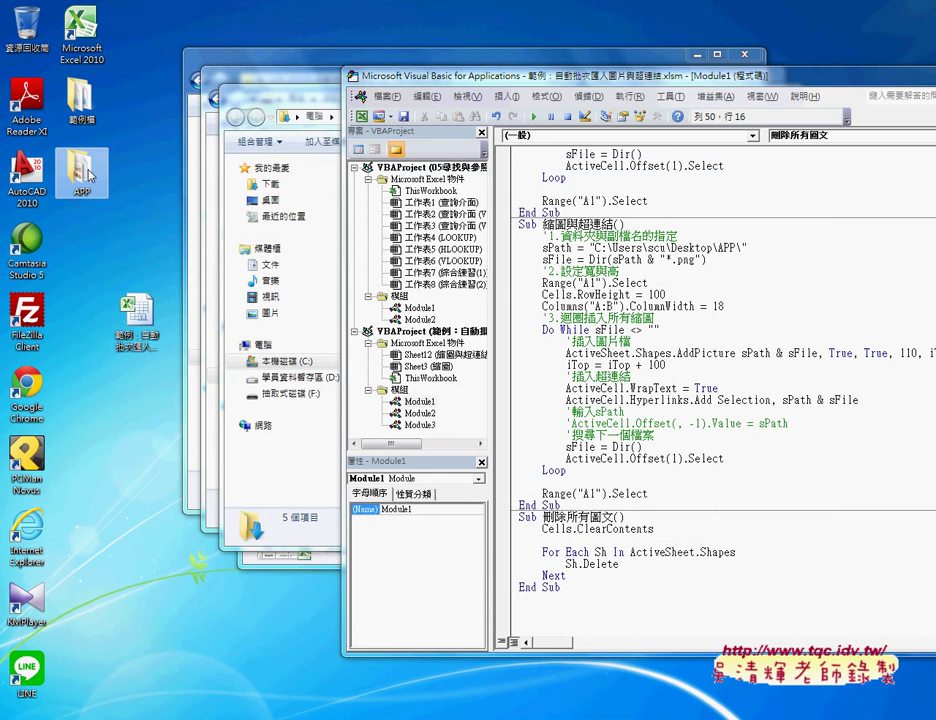
Open the desktop APP folder and display its full path C:\Users\scu\Desktop\APP as address text
double_click(88, 175)
drag(396, 142, 183, 152)
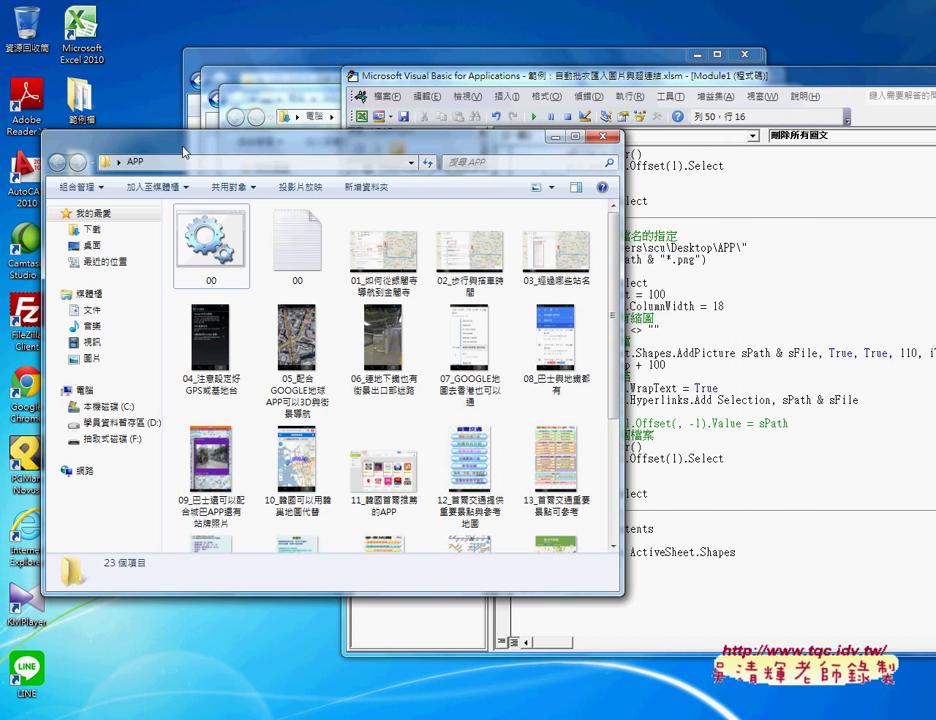
right_click(189, 162)
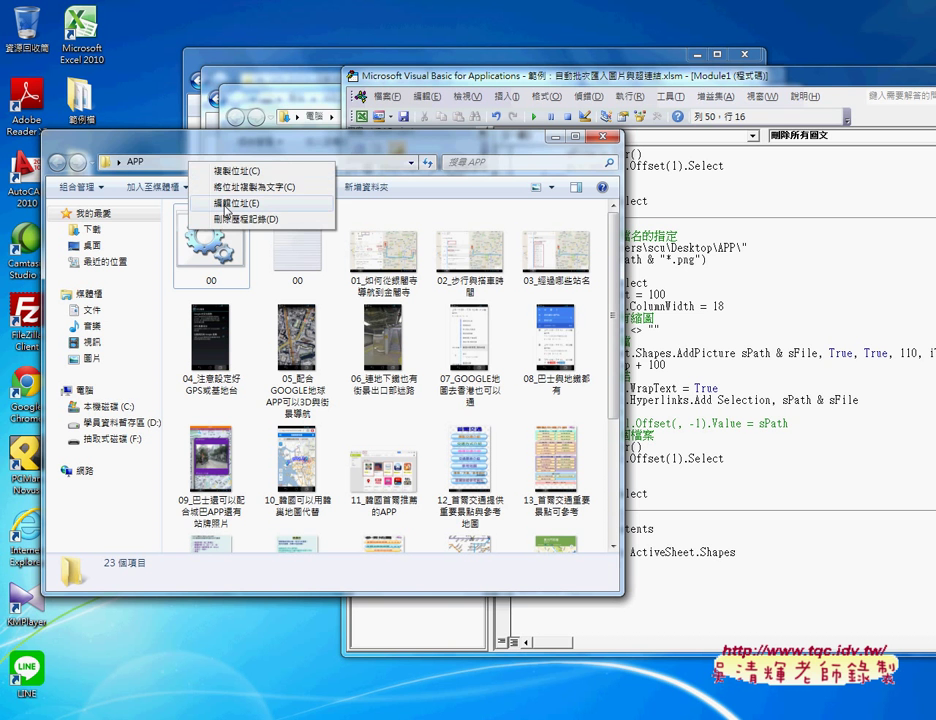
click(226, 211)
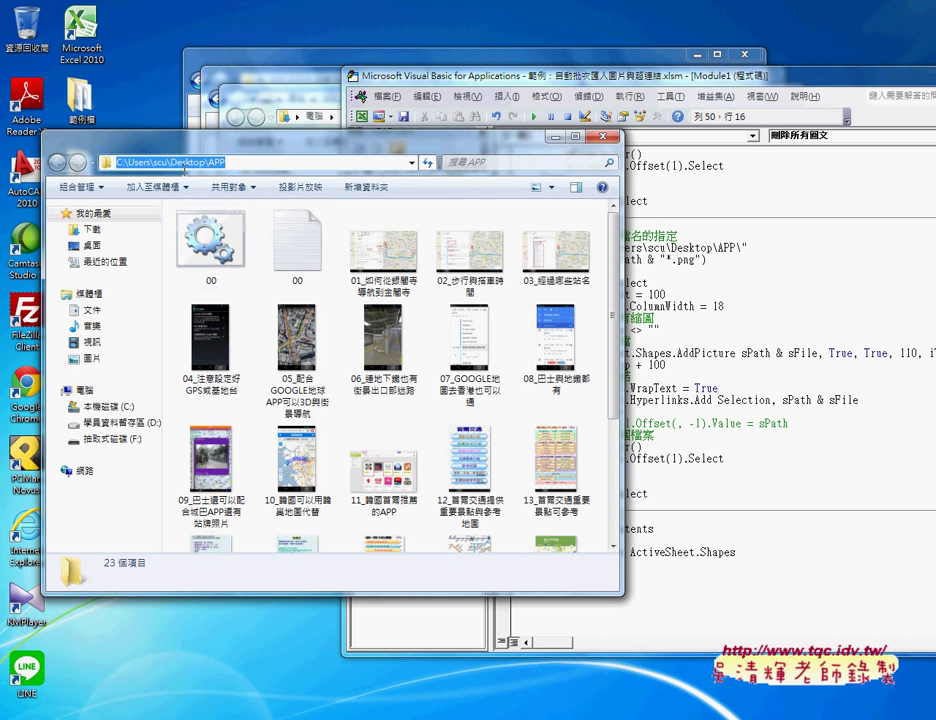
drag(198, 157, 183, 296)
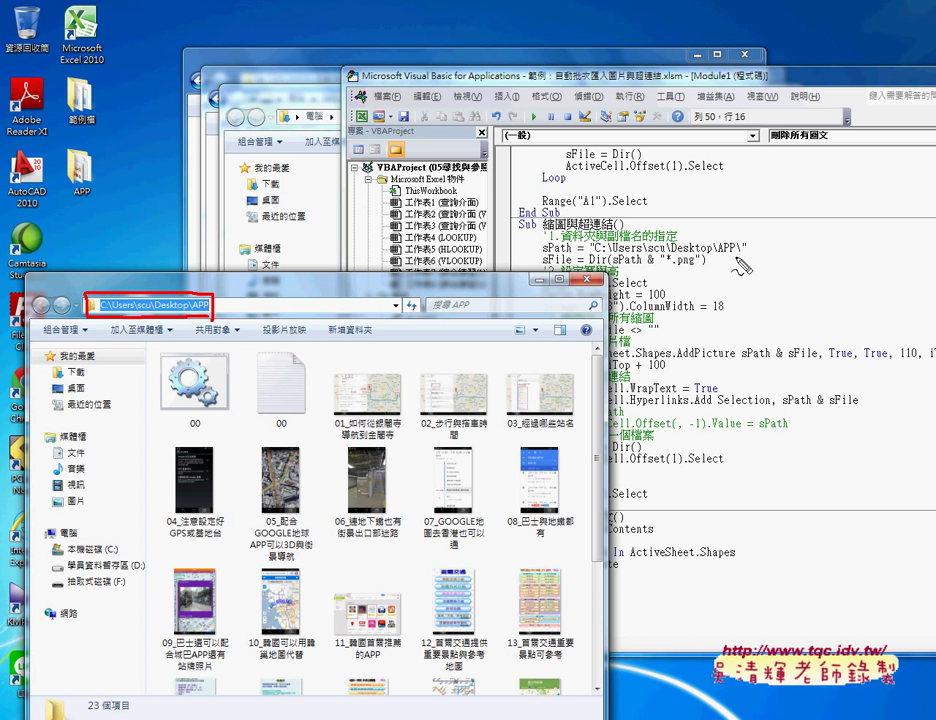
Match the Explorer path C:\Users\scu\Desktop\APP against the sPath string in the macro code
mouse_move(760, 255)
mouse_down()
mouse_move(592, 256)
mouse_move(737, 260)
mouse_up()
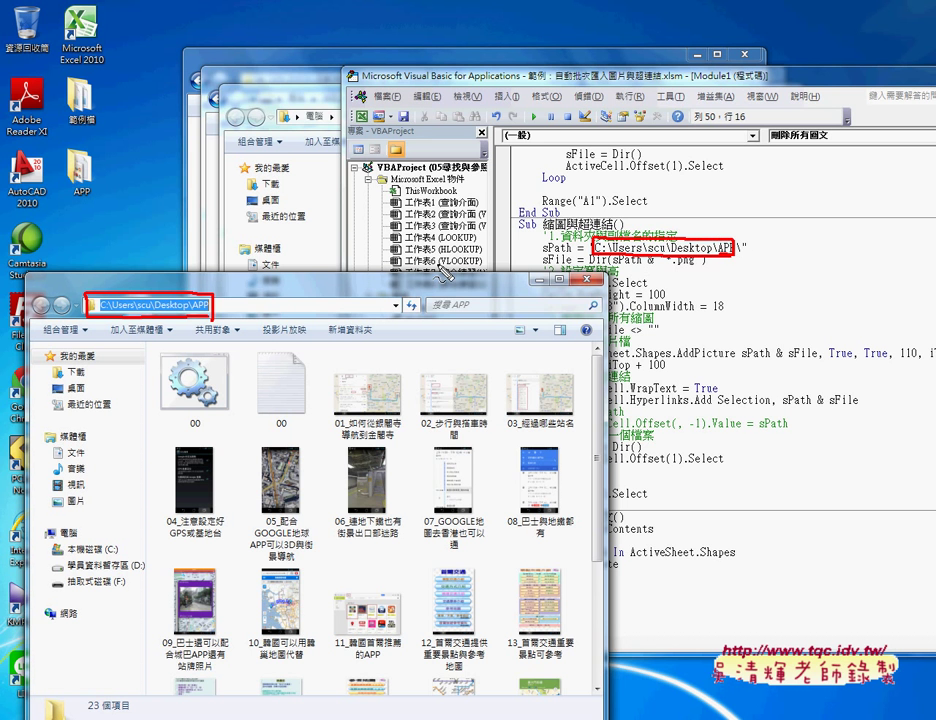
mouse_move(190, 298)
mouse_down()
mouse_move(578, 264)
mouse_move(583, 280)
mouse_up()
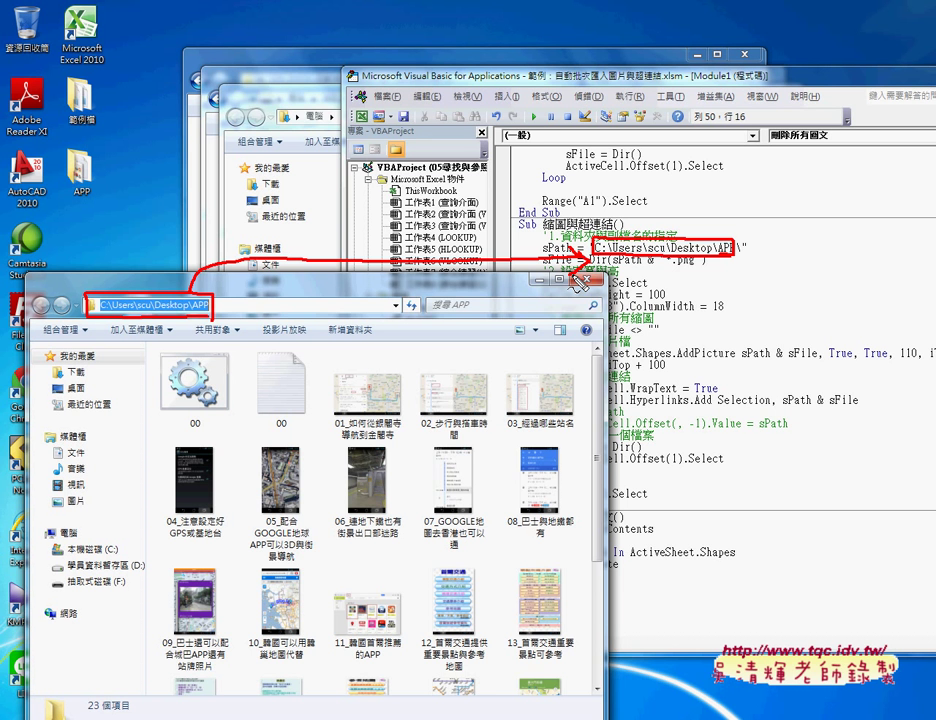
Turn on 鎖定專案以供檢視 in the example workbook's VBAProject Properties Protection tab
key(Escape)
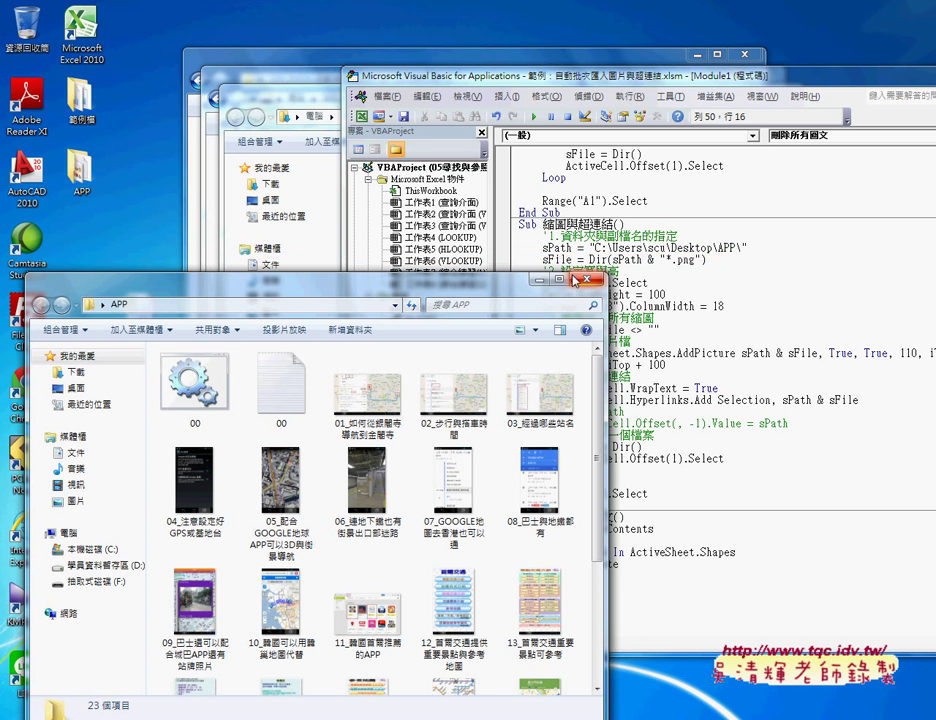
drag(410, 74, 371, 59)
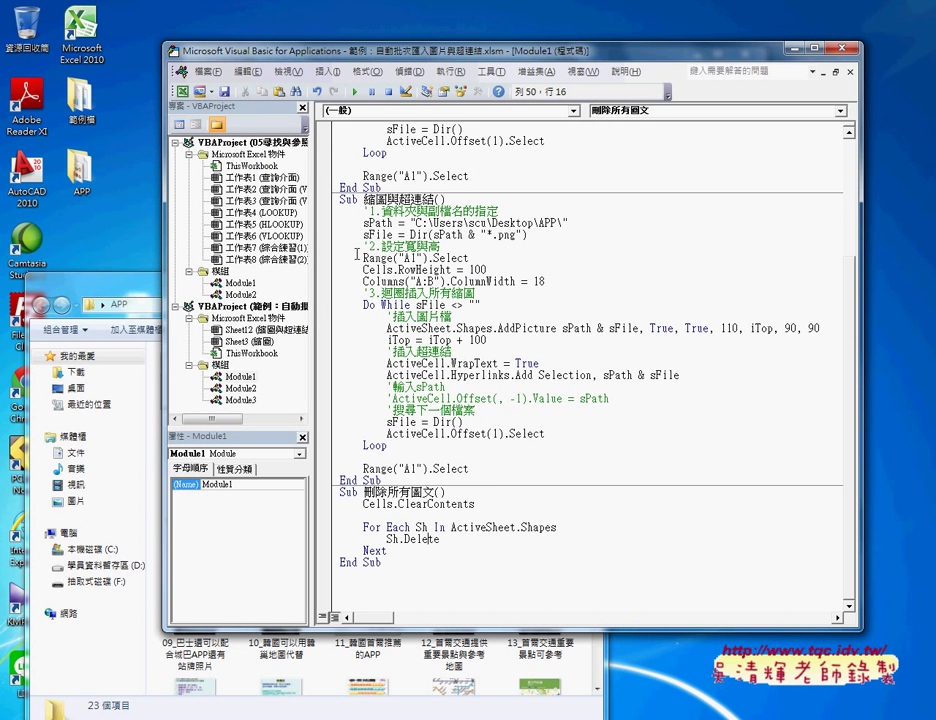
drag(316, 305, 380, 305)
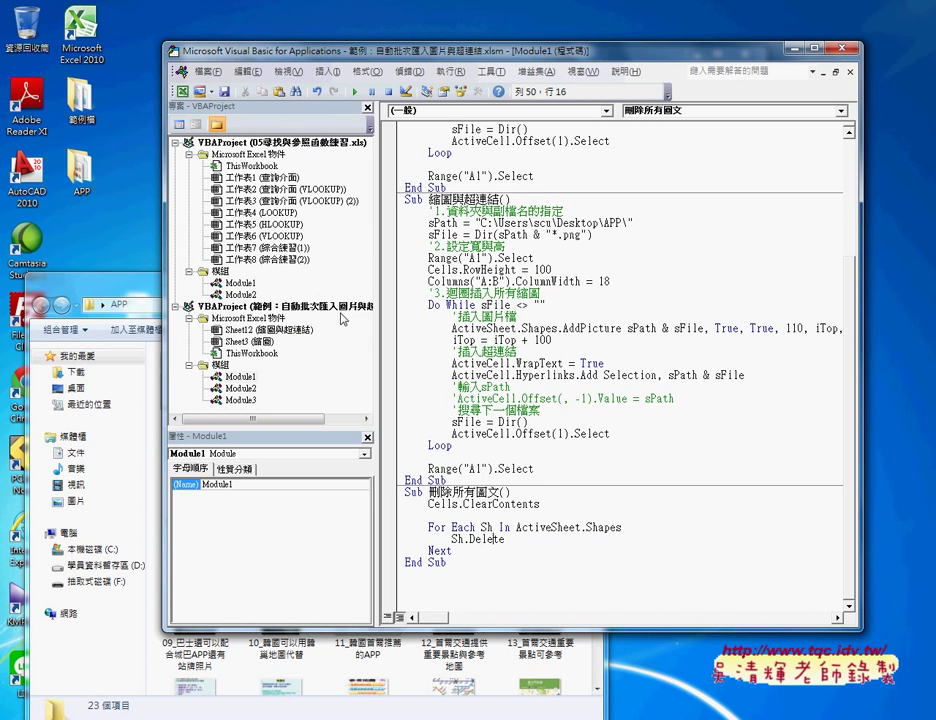
click(320, 307)
right_click(320, 311)
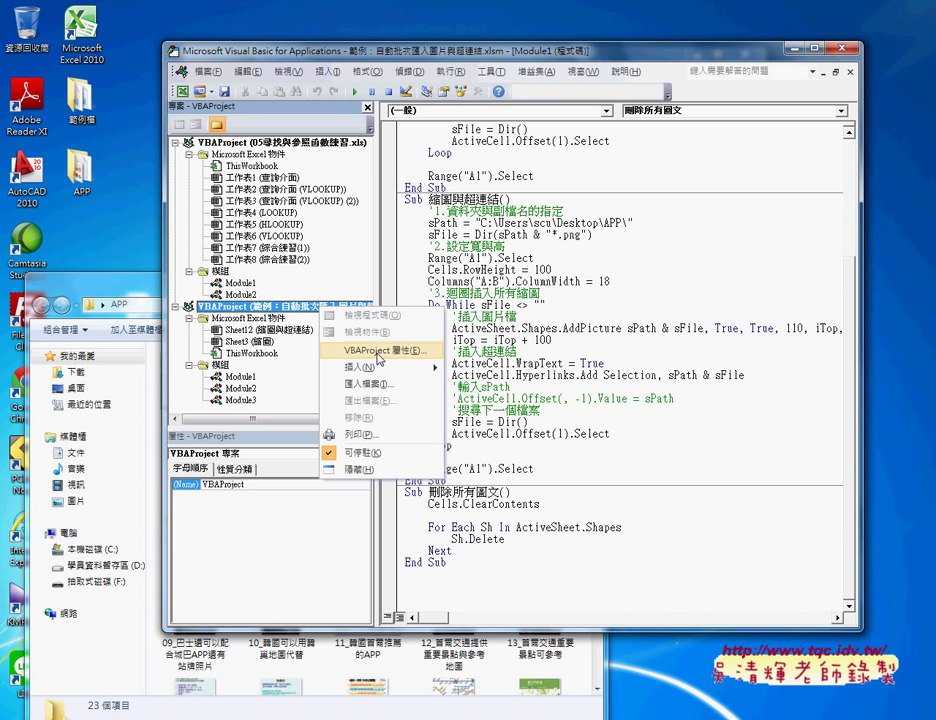
click(381, 352)
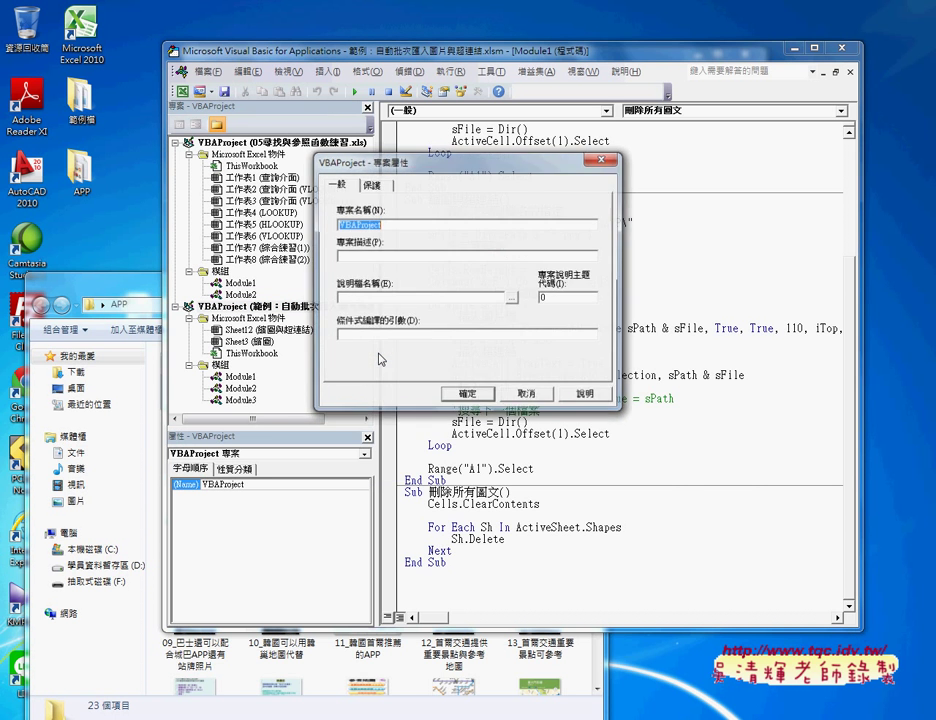
click(378, 187)
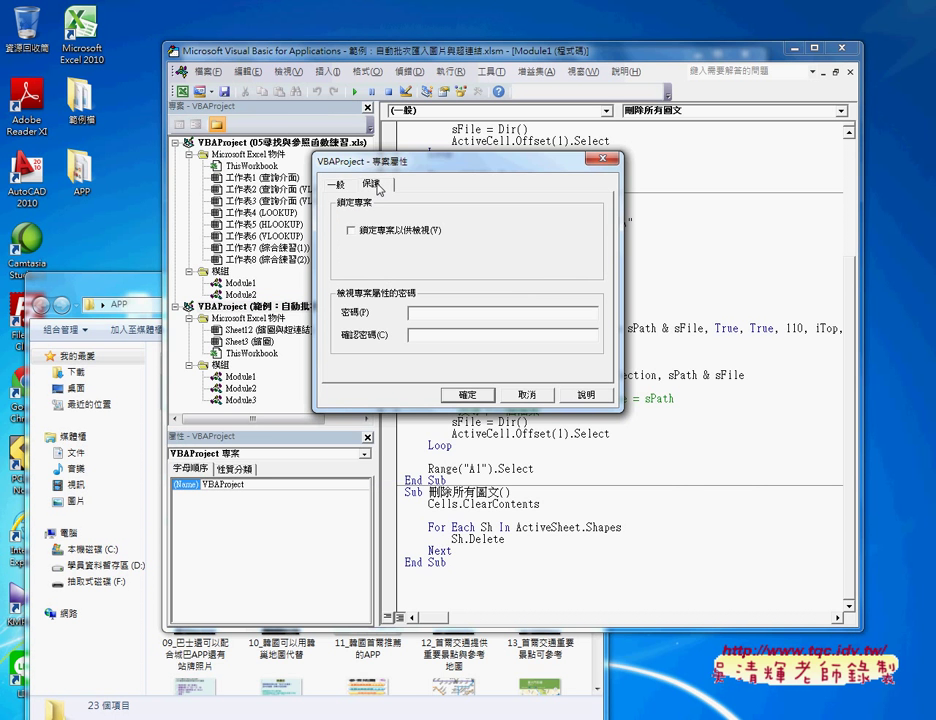
click(380, 233)
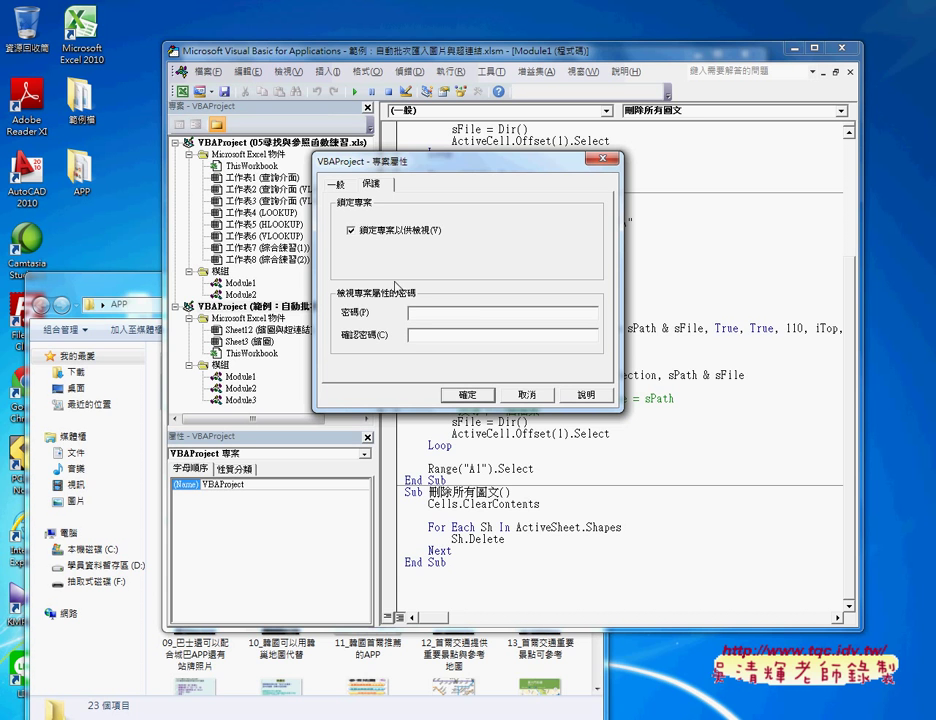